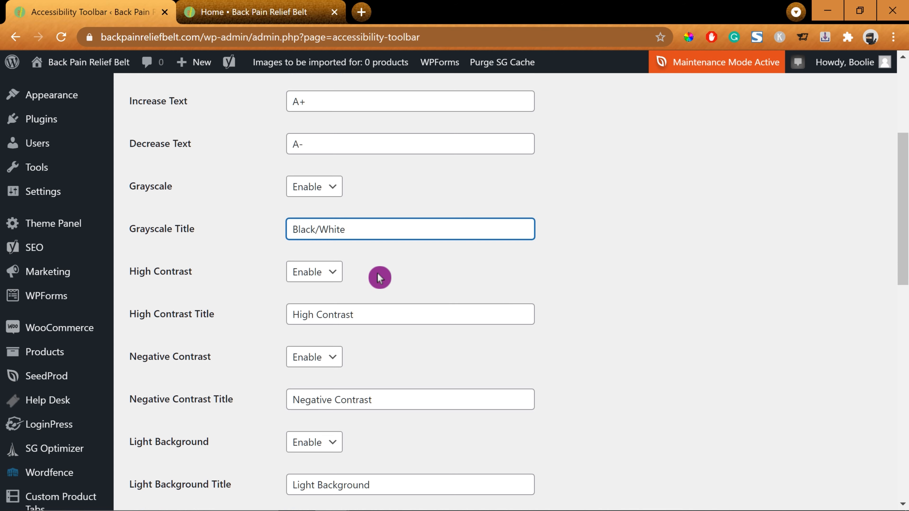
Review the accessibility toolbar's contrast, background, underline, font, sitemap, help and feedback settings.
{"action": "scroll", "coordinate": [440, 312], "scroll_direction": "down", "scroll_amount": 2}
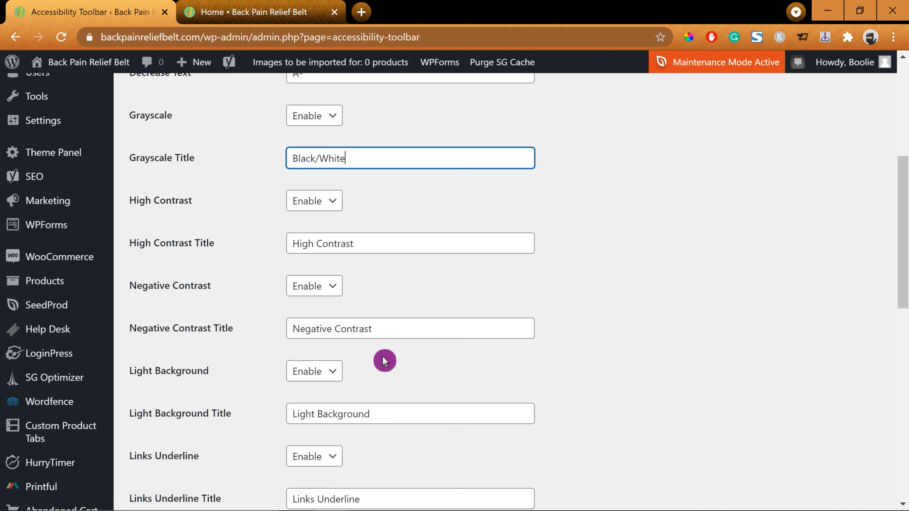
{"action": "scroll", "coordinate": [385, 356], "scroll_direction": "down", "scroll_amount": 4}
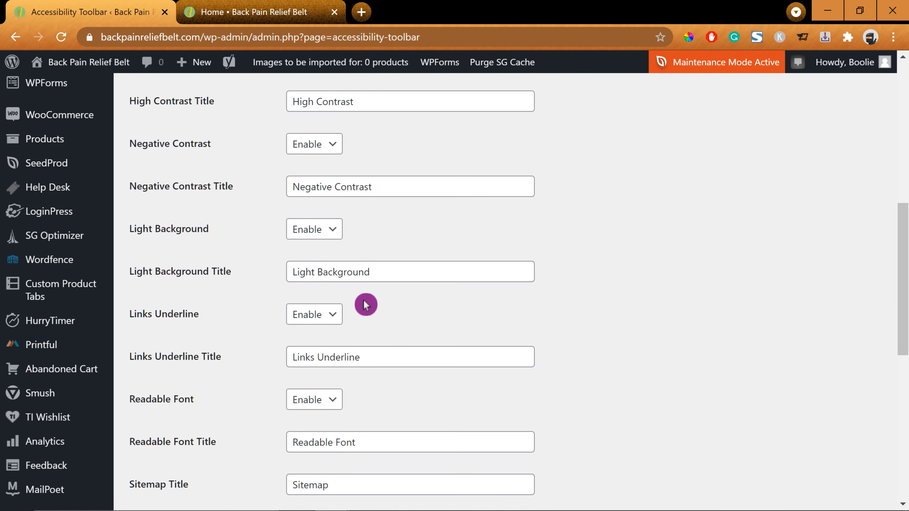
{"action": "scroll", "coordinate": [390, 322], "scroll_direction": "down", "scroll_amount": 2}
{"action": "scroll", "coordinate": [370, 305], "scroll_direction": "down", "scroll_amount": 2}
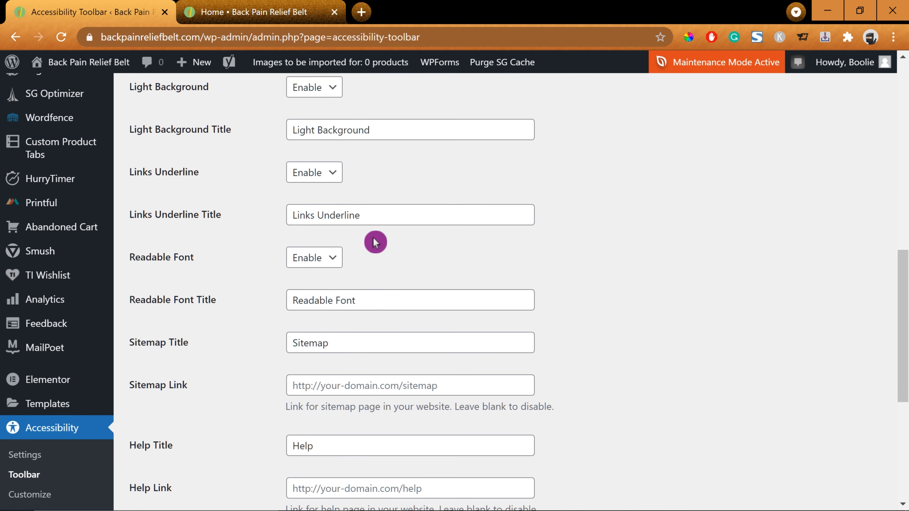
{"action": "scroll", "coordinate": [382, 246], "scroll_direction": "down", "scroll_amount": 2}
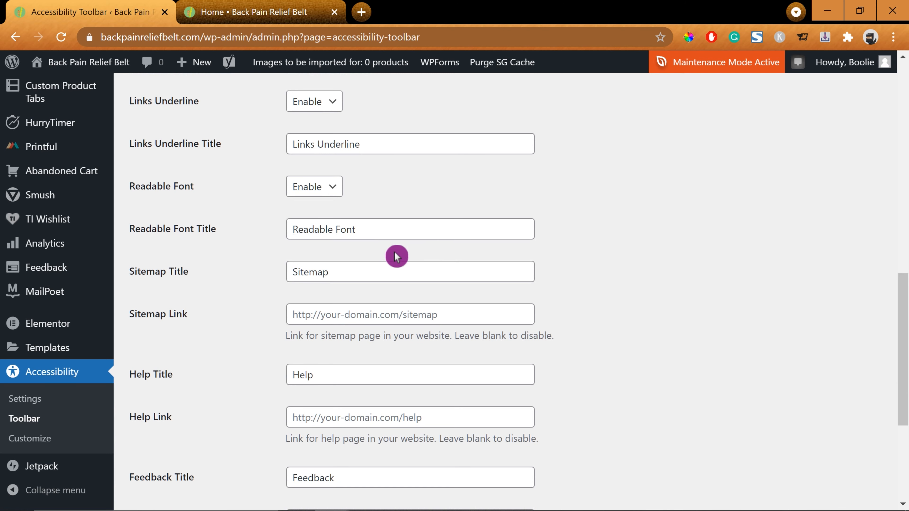
{"action": "scroll", "coordinate": [396, 256], "scroll_direction": "down", "scroll_amount": 2}
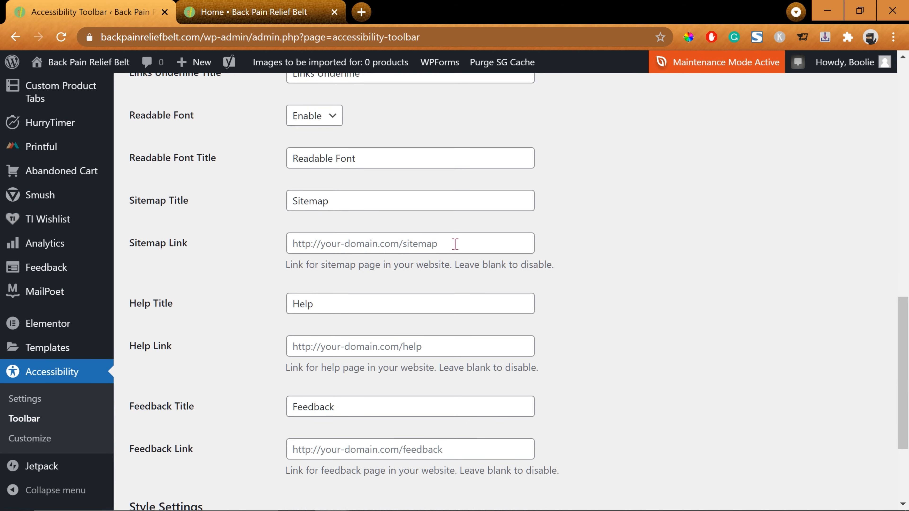
{"action": "scroll", "coordinate": [455, 244], "scroll_direction": "down", "scroll_amount": 2}
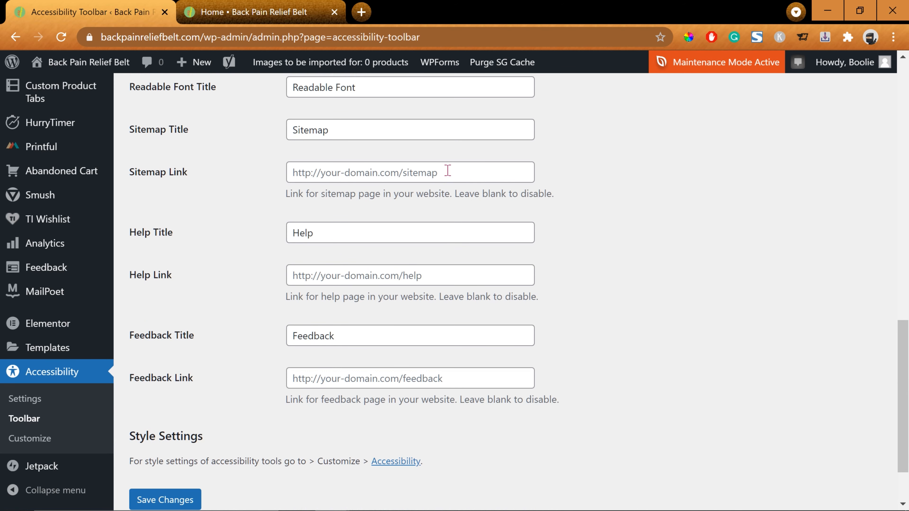
{"action": "left_click", "coordinate": [318, 15]}
{"action": "left_click", "coordinate": [498, 404]}
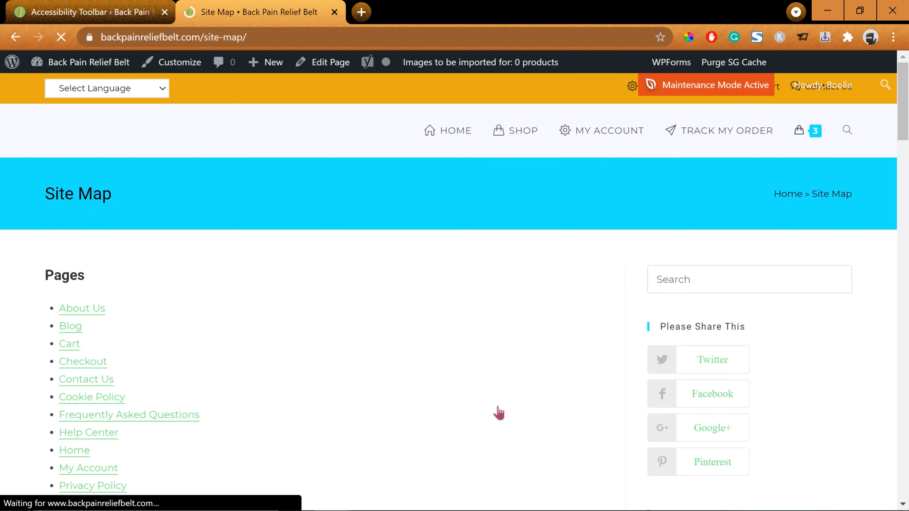
{"action": "left_click", "coordinate": [267, 35]}
{"action": "right_click", "coordinate": [215, 34]}
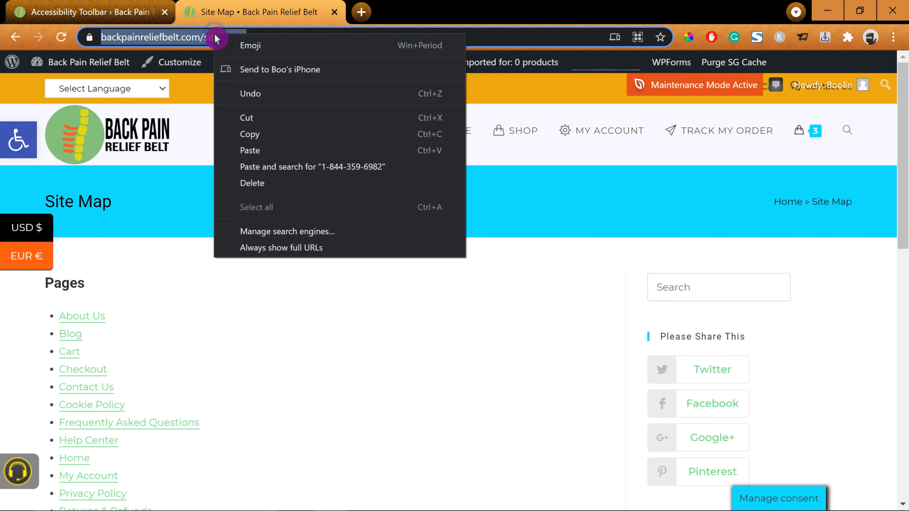
{"action": "left_click", "coordinate": [251, 132]}
{"action": "left_click", "coordinate": [118, 12]}
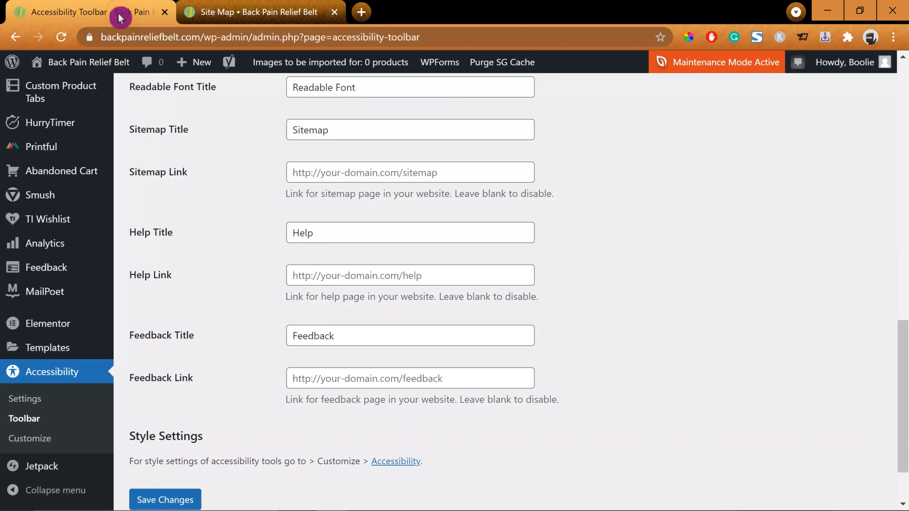
{"action": "left_click", "coordinate": [348, 172]}
{"action": "key", "text": "ctrl+v"}
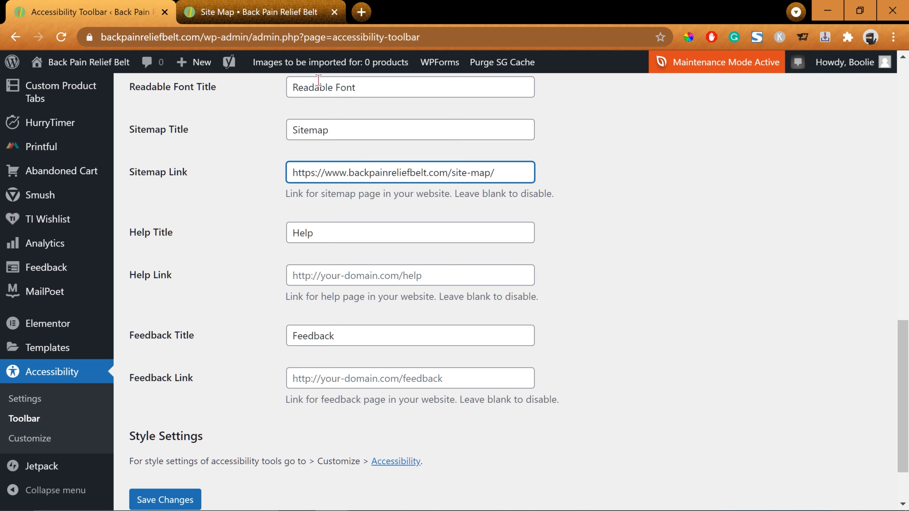
{"action": "left_click", "coordinate": [327, 234]}
{"action": "left_click", "coordinate": [350, 273]}
{"action": "left_click", "coordinate": [272, 12]}
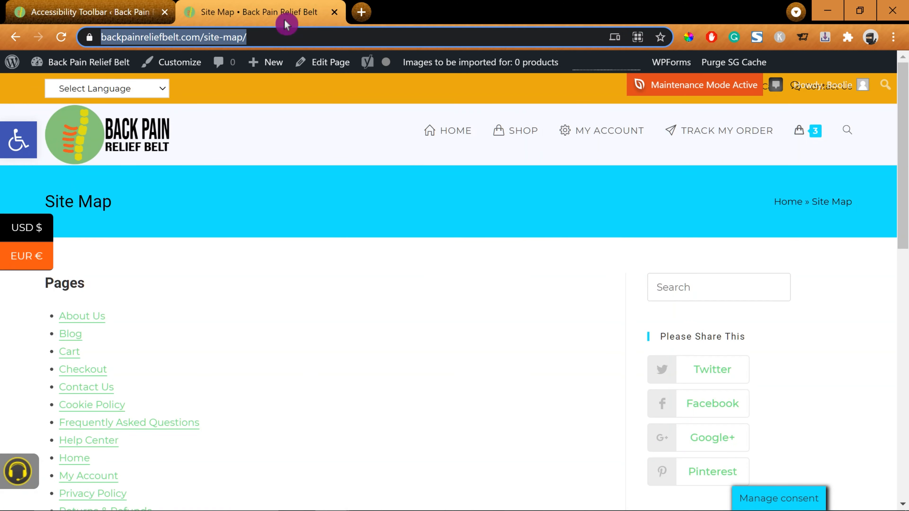
{"action": "left_click", "coordinate": [23, 477]}
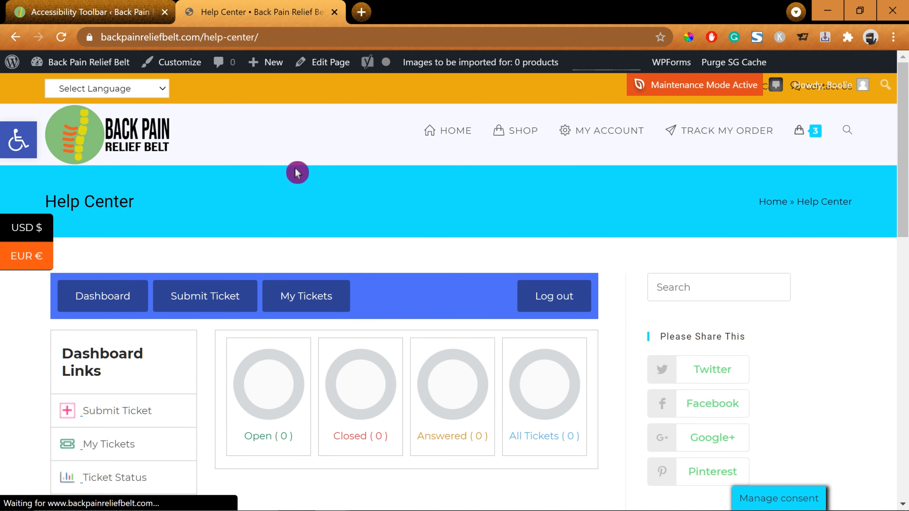
{"action": "left_click", "coordinate": [287, 37]}
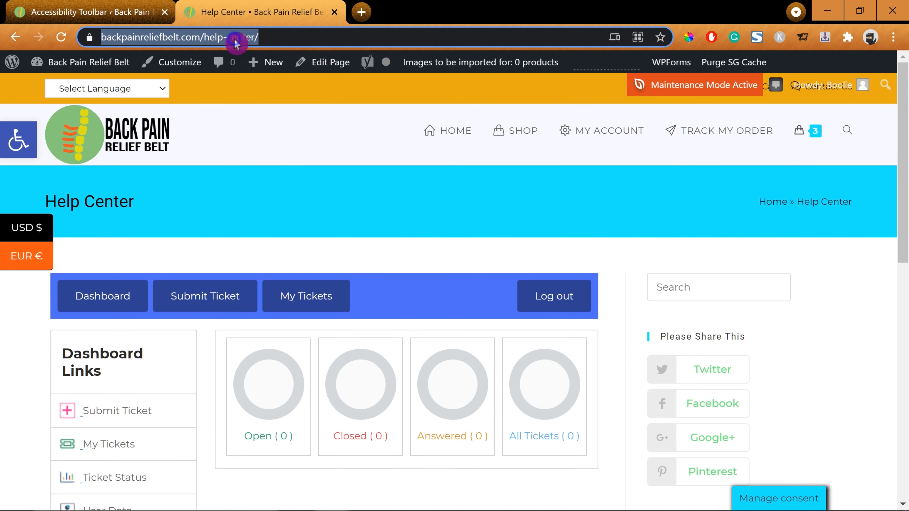
{"action": "right_click", "coordinate": [236, 38]}
{"action": "left_click", "coordinate": [278, 143]}
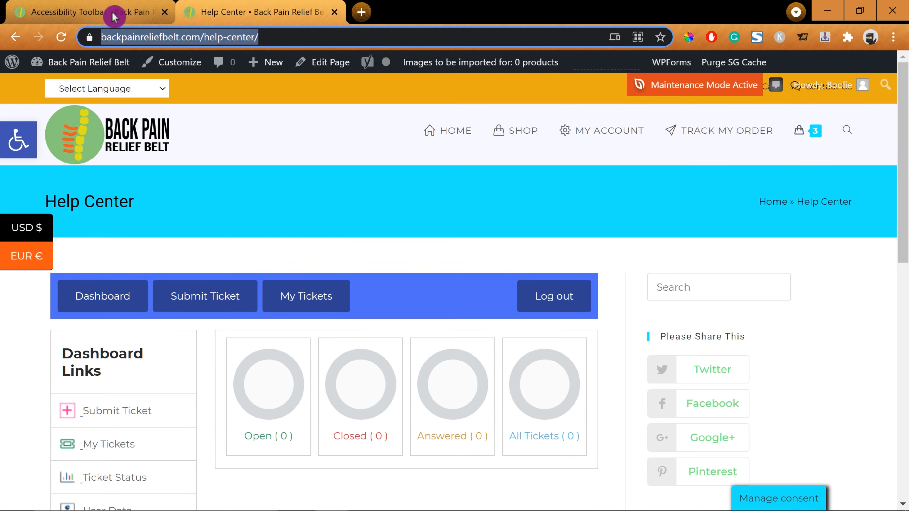
{"action": "left_click", "coordinate": [116, 13]}
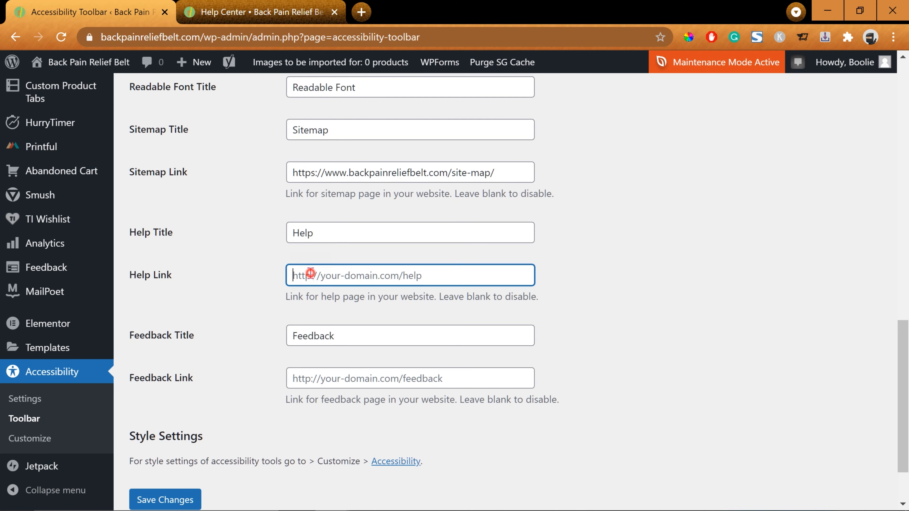
{"action": "key", "text": "ctrl+v"}
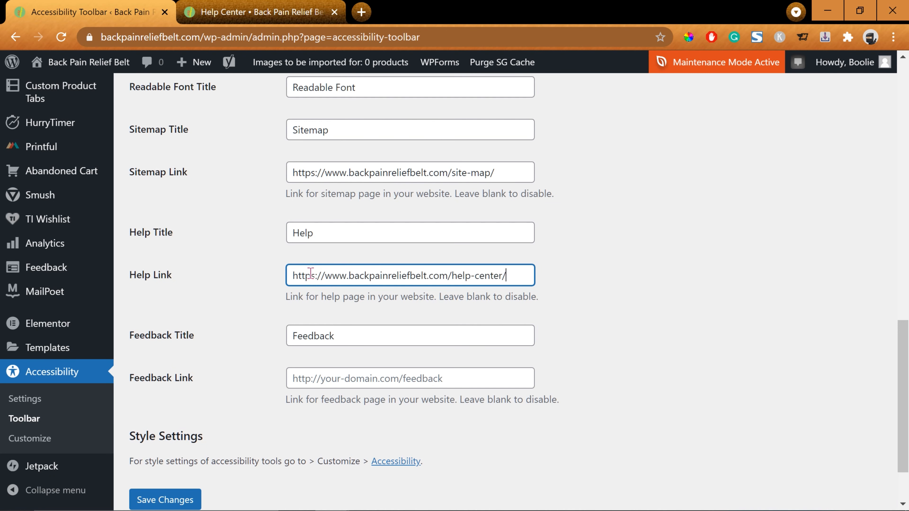
{"action": "left_click", "coordinate": [361, 336]}
{"action": "left_click", "coordinate": [369, 374]}
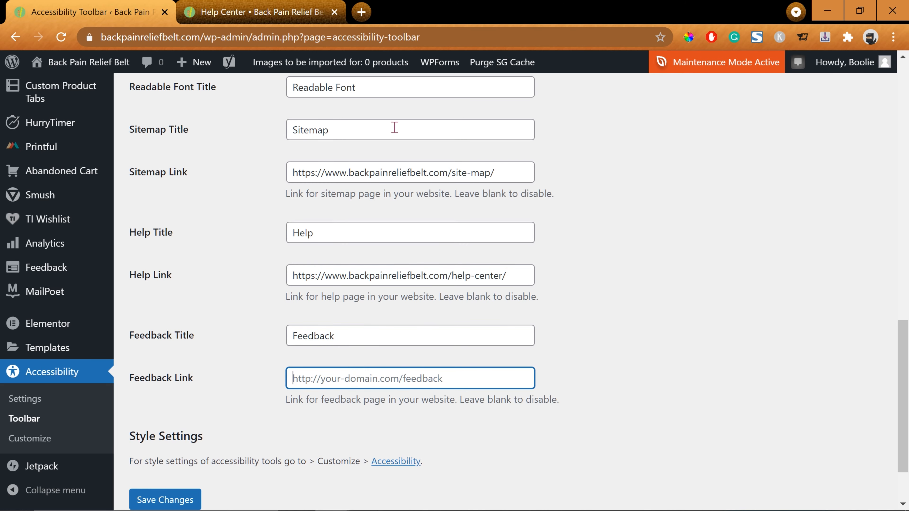
{"action": "left_click", "coordinate": [281, 21]}
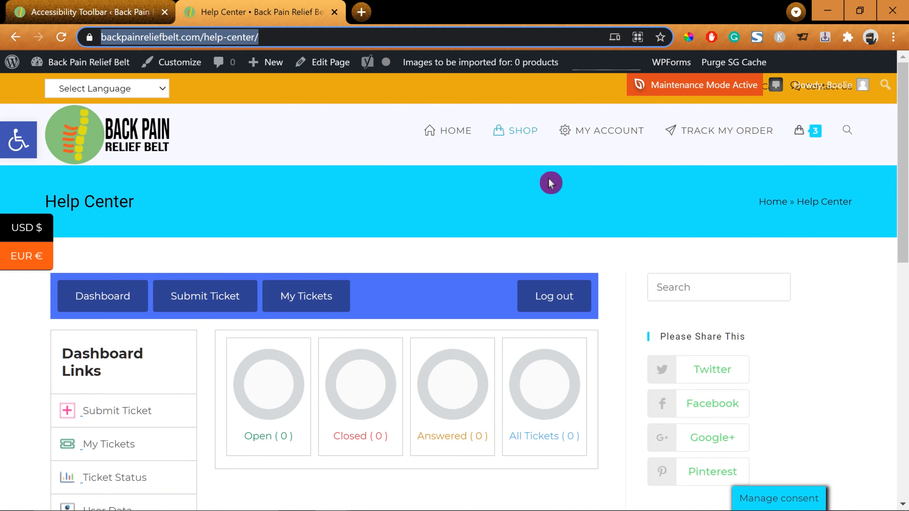
{"action": "left_click_drag", "start_coordinate": [901, 200], "coordinate": [895, 419]}
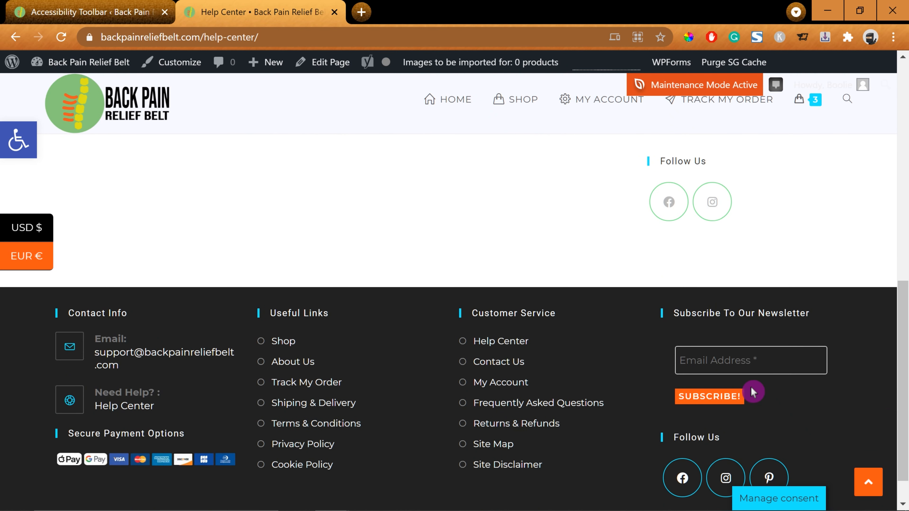
{"action": "left_click", "coordinate": [505, 365]}
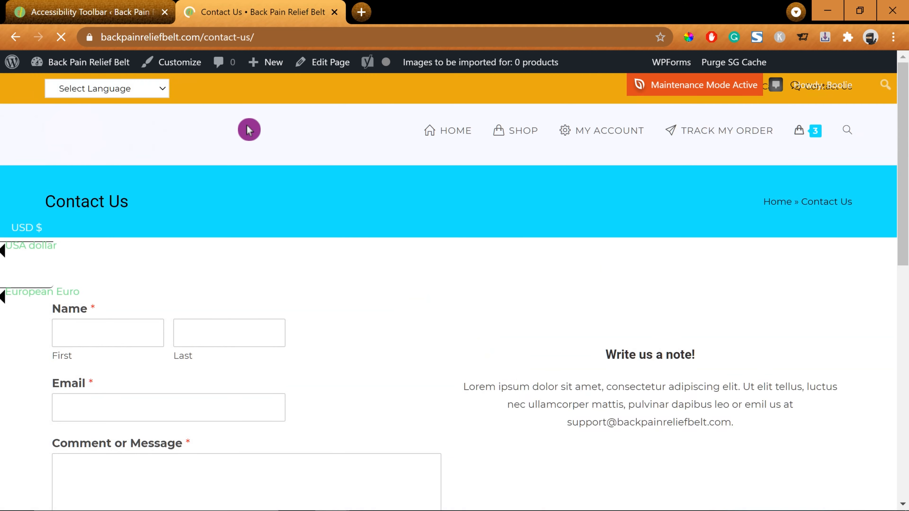
{"action": "left_click", "coordinate": [258, 36]}
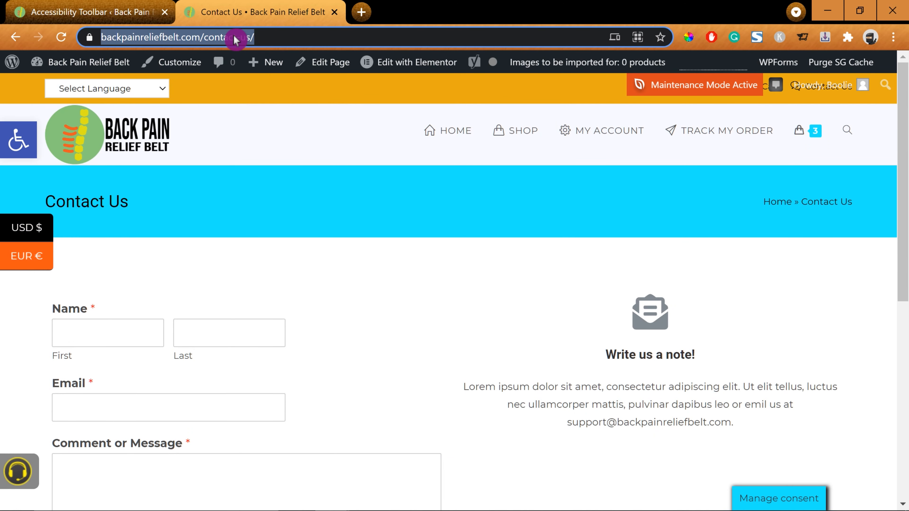
{"action": "right_click", "coordinate": [234, 39]}
{"action": "left_click", "coordinate": [269, 136]}
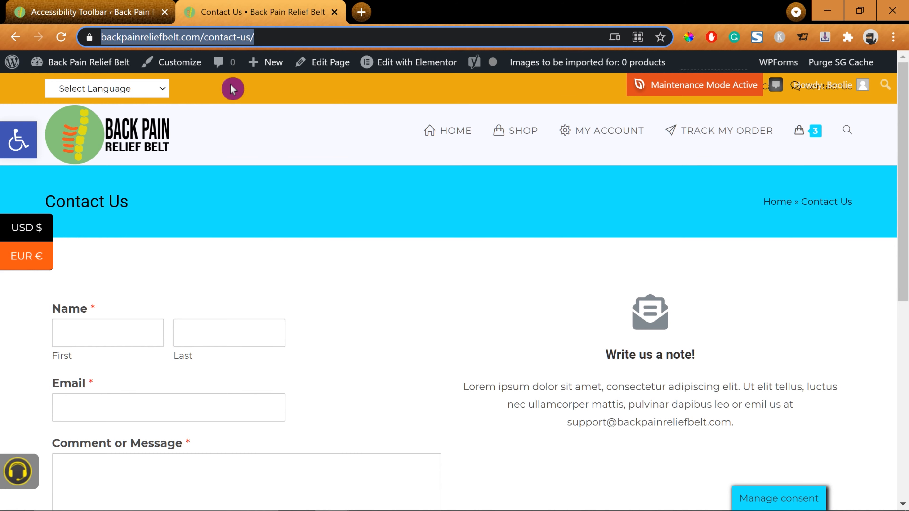
{"action": "left_click", "coordinate": [87, 12]}
{"action": "left_click", "coordinate": [315, 378]}
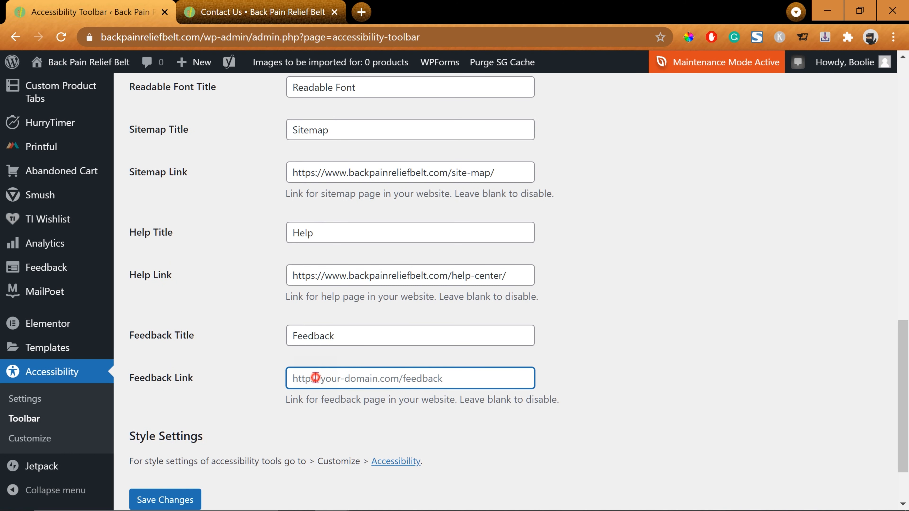
{"action": "key", "text": "ctrl+v"}
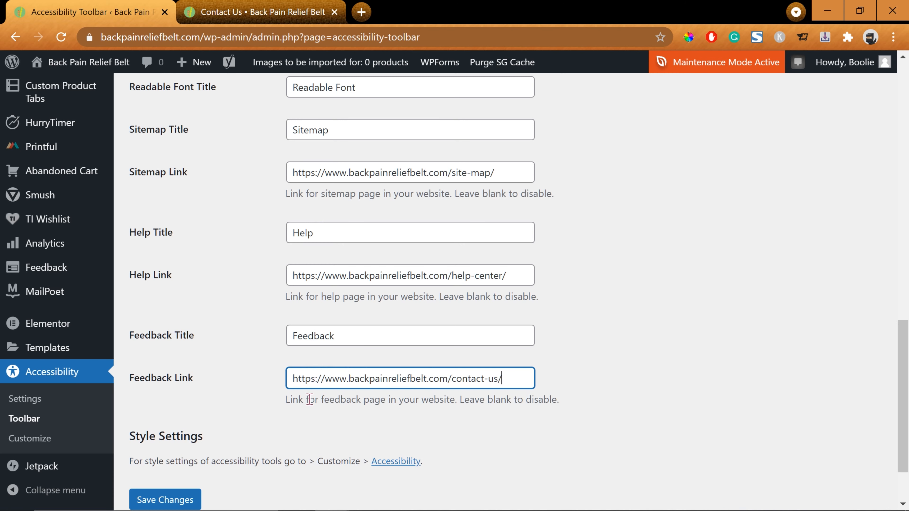
{"action": "left_click", "coordinate": [599, 397]}
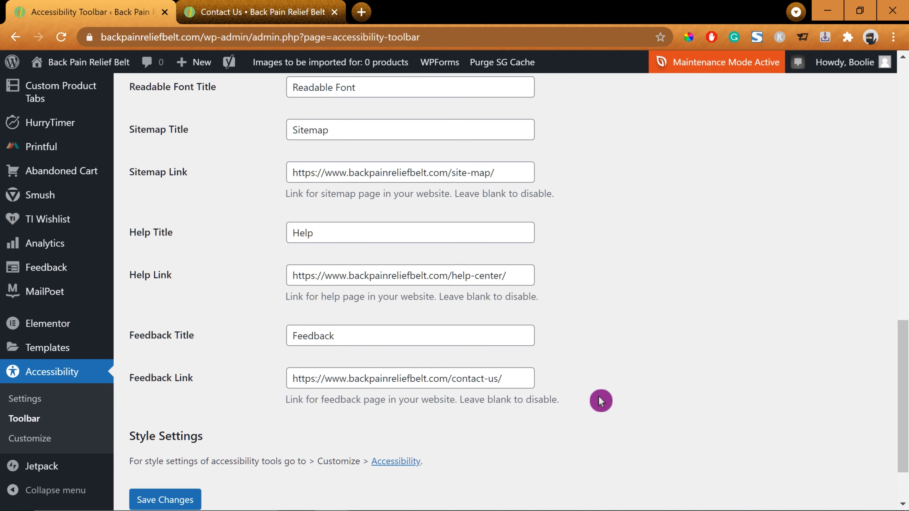
Save the accessibility toolbar settings.
{"action": "scroll", "coordinate": [599, 394], "scroll_direction": "down", "scroll_amount": 2}
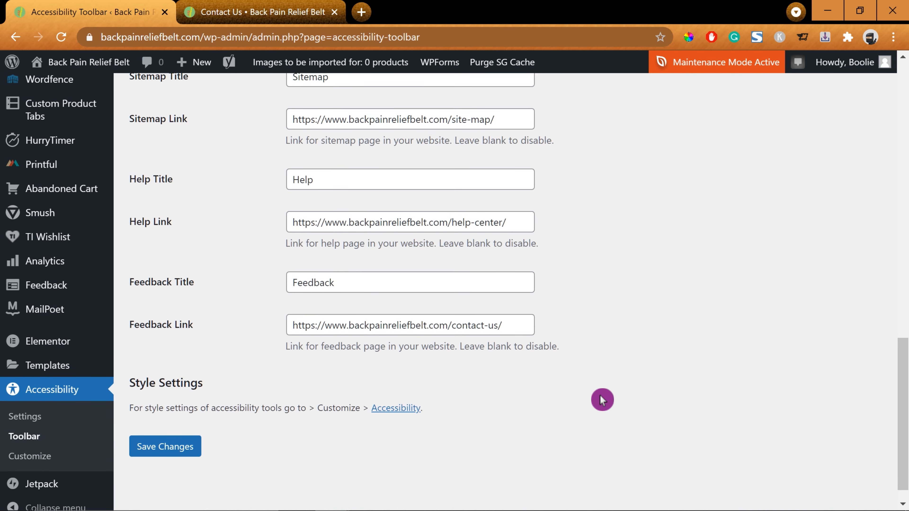
{"action": "scroll", "coordinate": [602, 399], "scroll_direction": "down", "scroll_amount": 1}
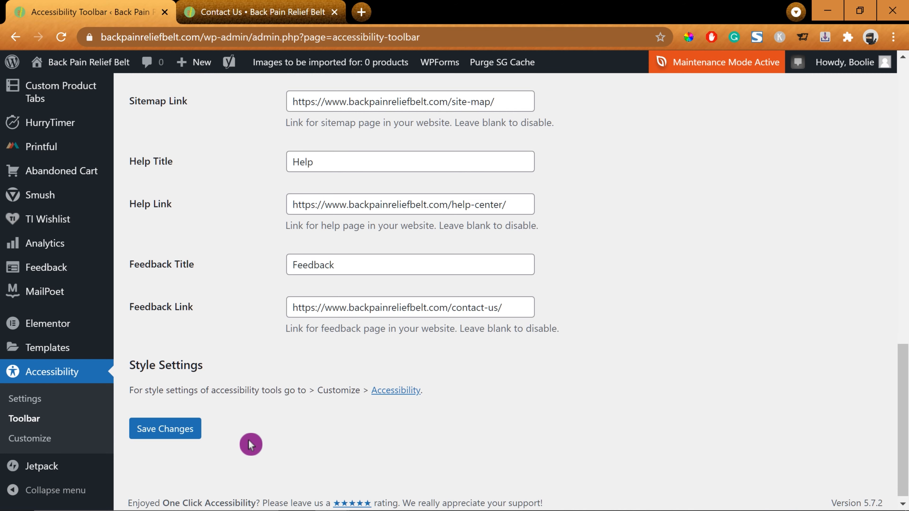
{"action": "scroll", "coordinate": [248, 439], "scroll_direction": "down", "scroll_amount": 1}
{"action": "left_click", "coordinate": [168, 425]}
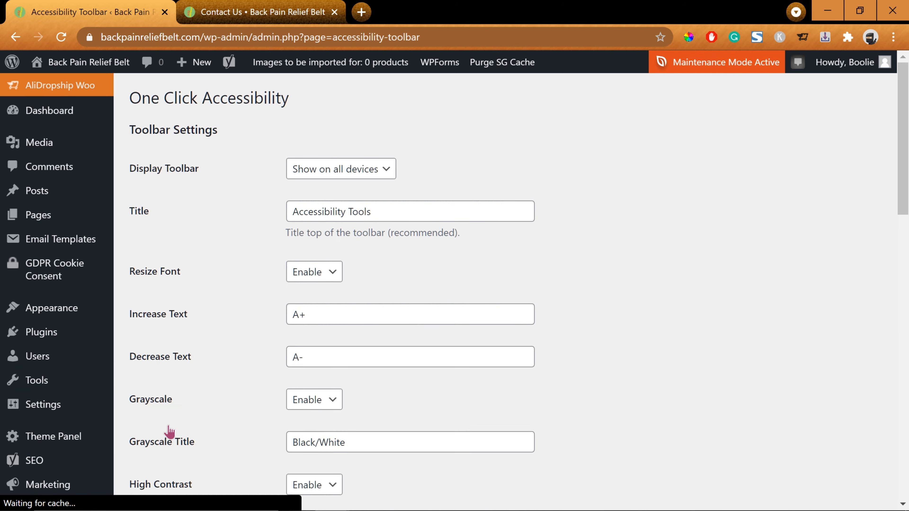
Check the saved toolbar links and open the Accessibility section of the site customizer.
{"action": "scroll", "coordinate": [681, 364], "scroll_direction": "down", "scroll_amount": 10}
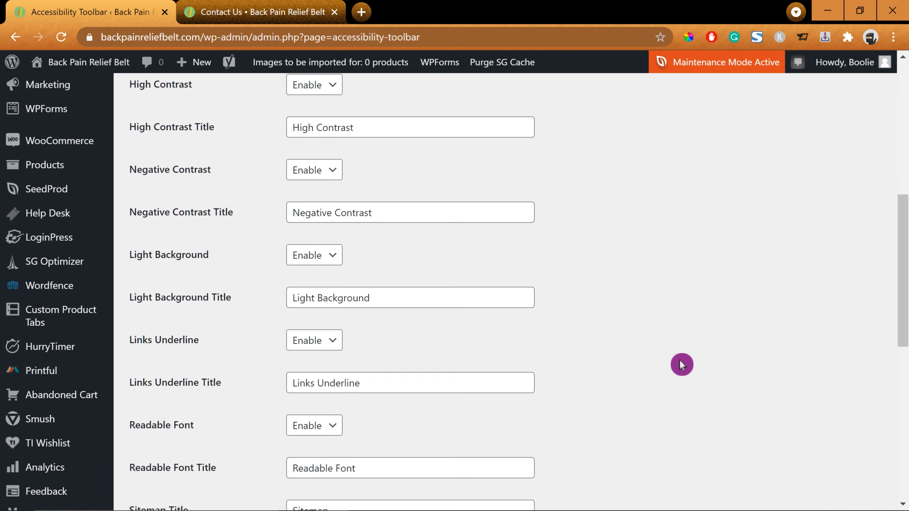
{"action": "scroll", "coordinate": [679, 360], "scroll_direction": "down", "scroll_amount": 10}
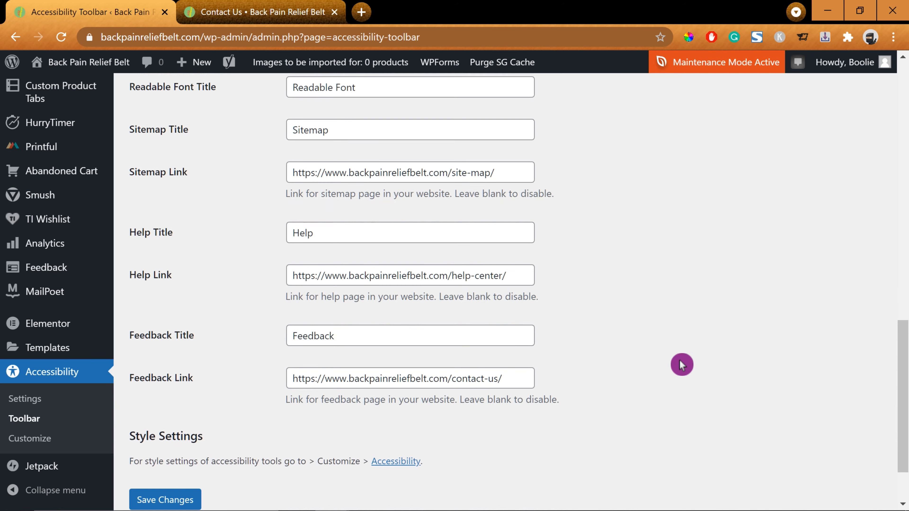
{"action": "scroll", "coordinate": [682, 365], "scroll_direction": "down", "scroll_amount": 3}
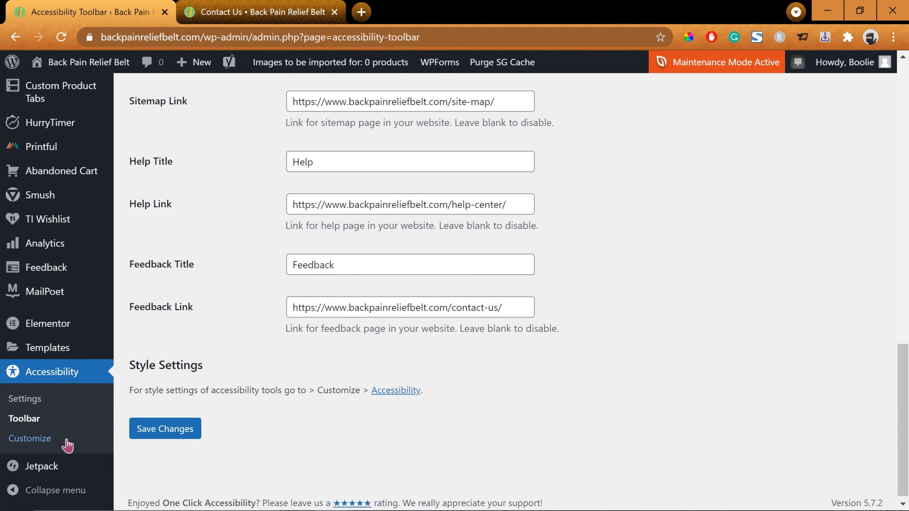
{"action": "left_click", "coordinate": [30, 439]}
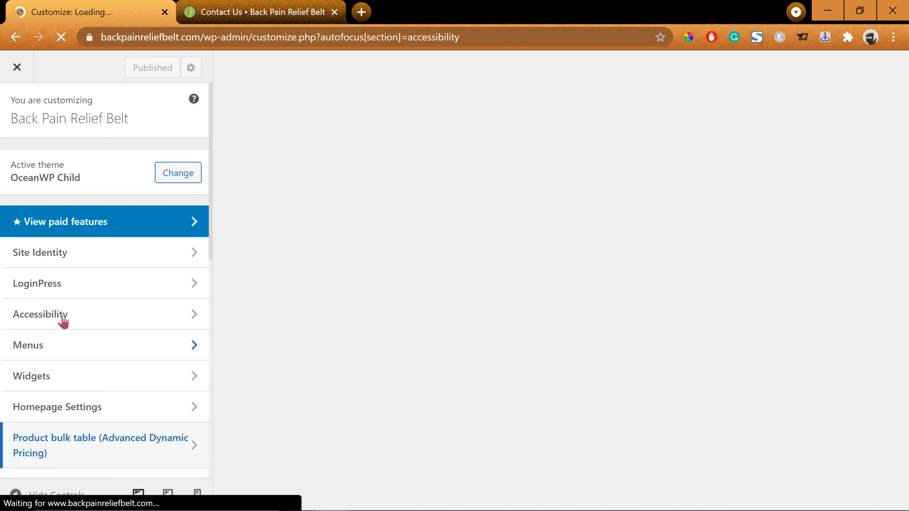
{"action": "left_click", "coordinate": [62, 317]}
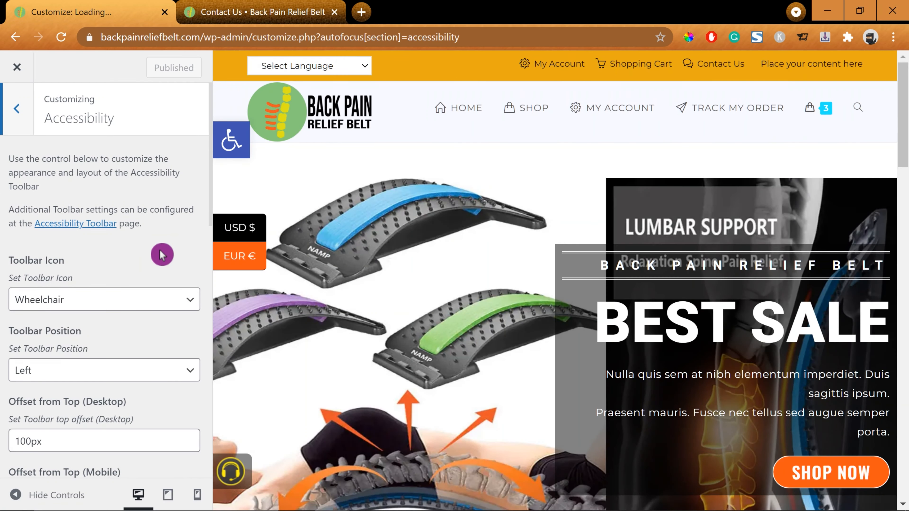
Set the Toolbar Icon to One Click.
{"action": "left_click", "coordinate": [162, 254]}
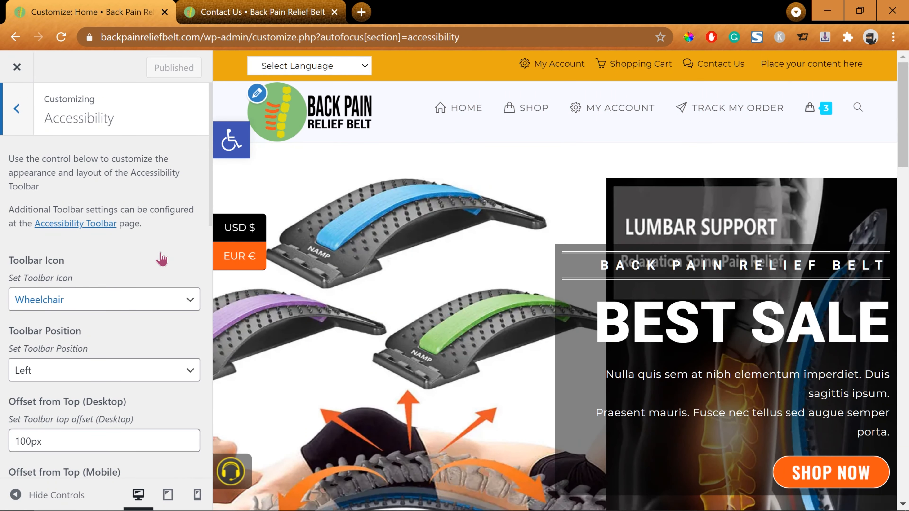
{"action": "scroll", "coordinate": [162, 255], "scroll_direction": "down", "scroll_amount": 1}
{"action": "left_click", "coordinate": [137, 226]}
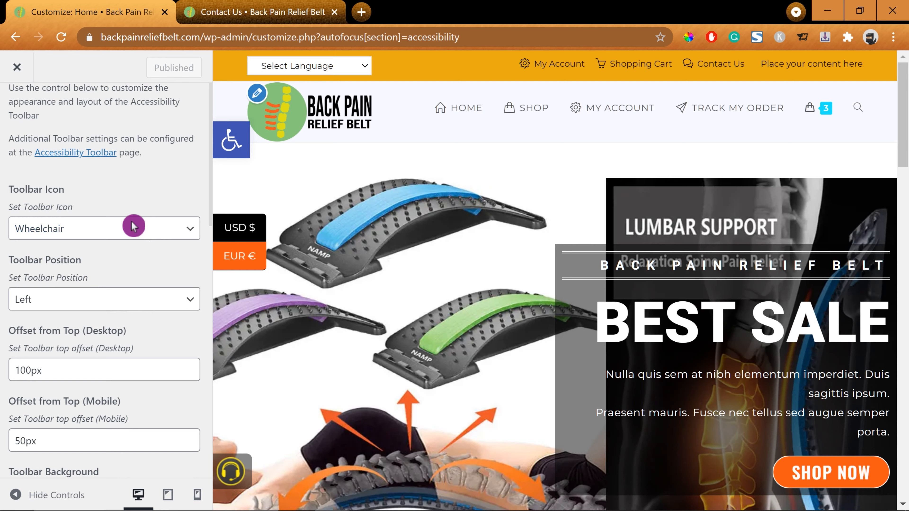
{"action": "left_click", "coordinate": [191, 229]}
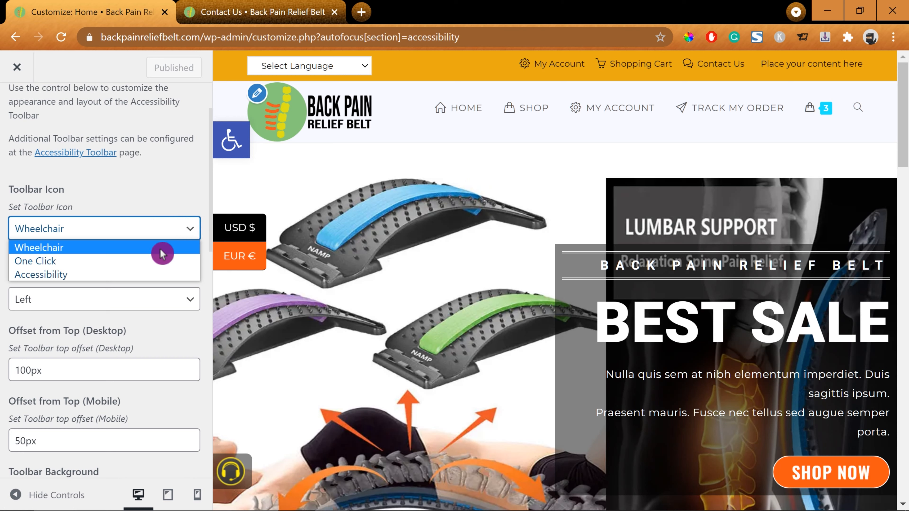
{"action": "left_click", "coordinate": [74, 265]}
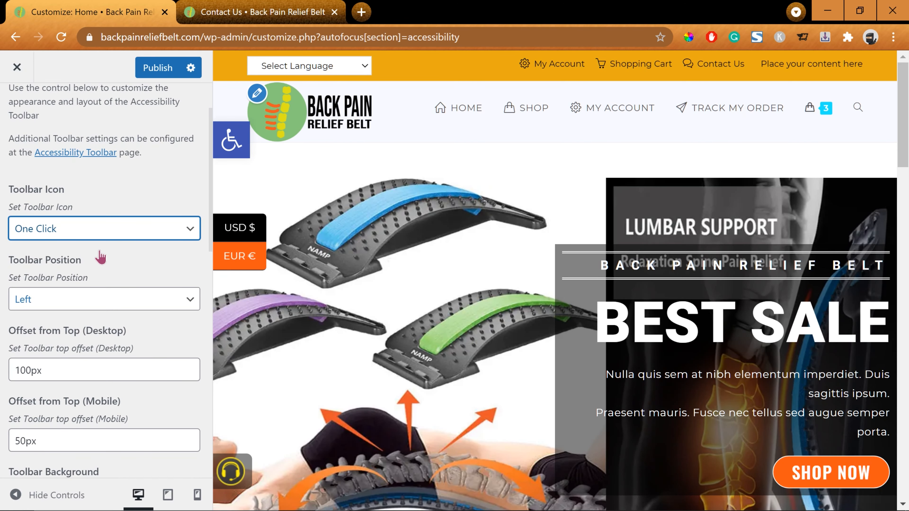
{"action": "left_click", "coordinate": [150, 258]}
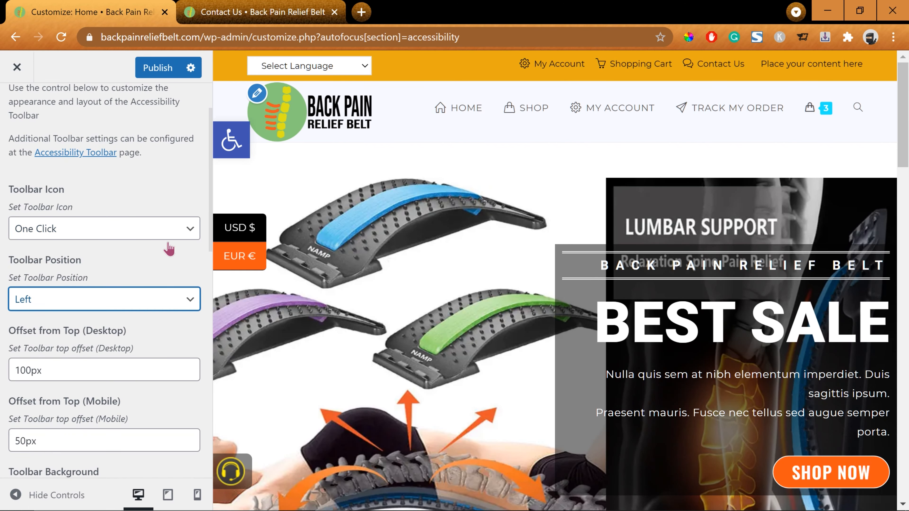
Try the Accessibility option as the Toolbar Icon and switch back to One Click.
{"action": "left_click", "coordinate": [193, 229]}
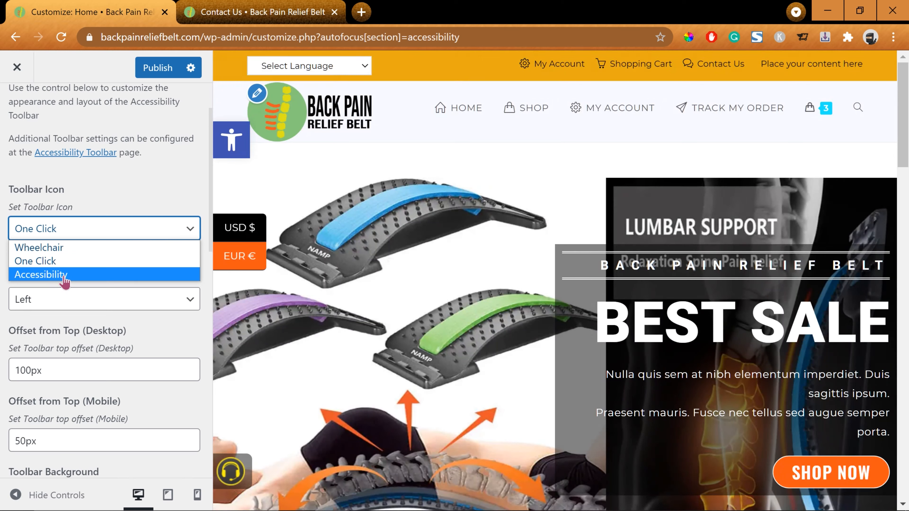
{"action": "left_click", "coordinate": [66, 276]}
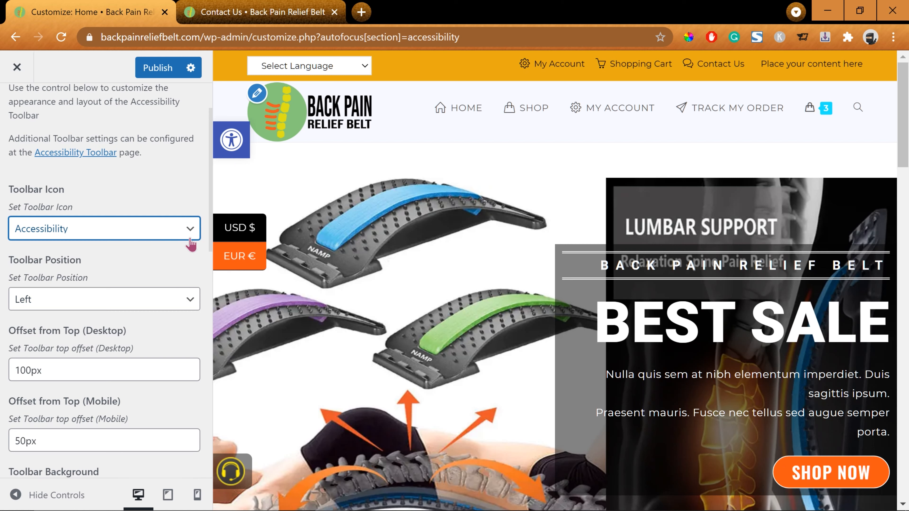
{"action": "left_click", "coordinate": [190, 229]}
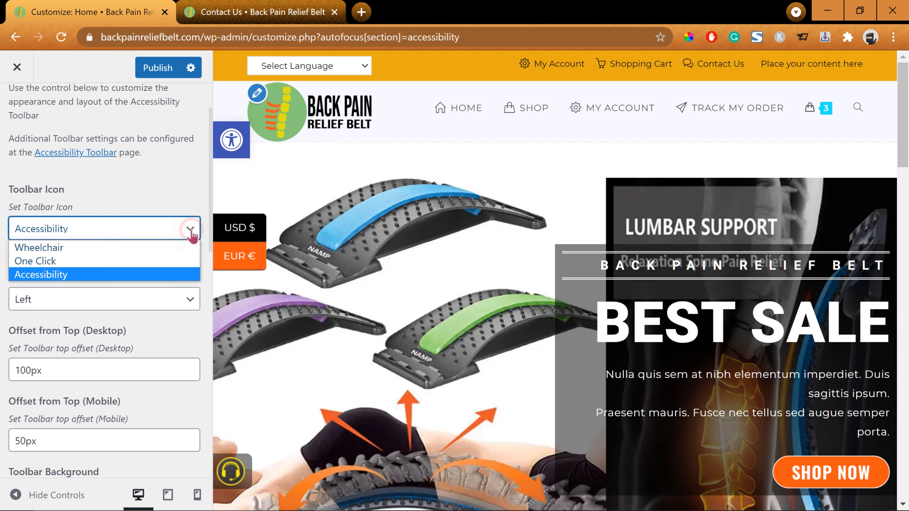
{"action": "left_click", "coordinate": [84, 264]}
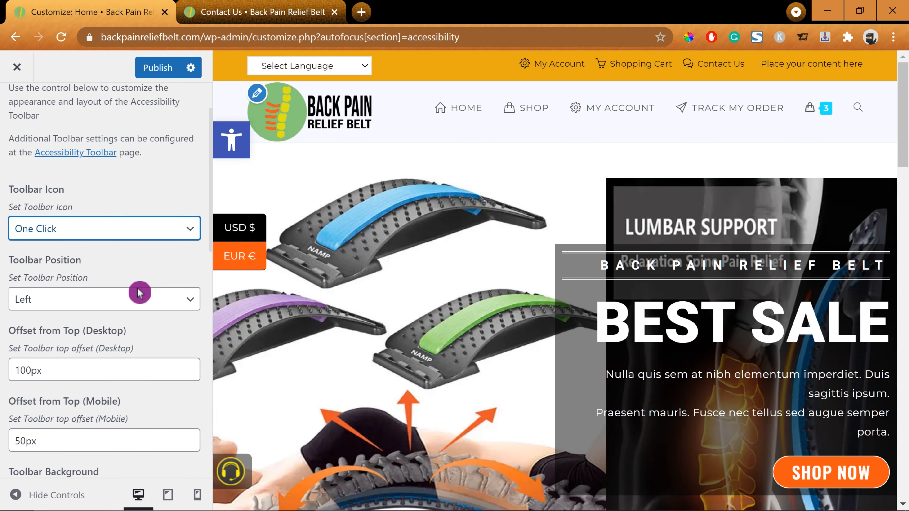
Set the Toolbar Position to Right and the desktop offset from the top to 110px.
{"action": "left_click", "coordinate": [192, 301]}
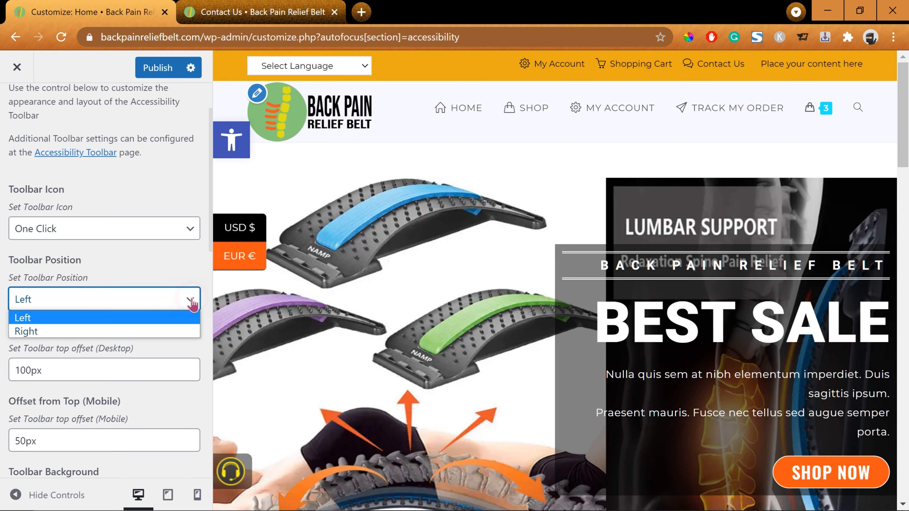
{"action": "left_click", "coordinate": [168, 330]}
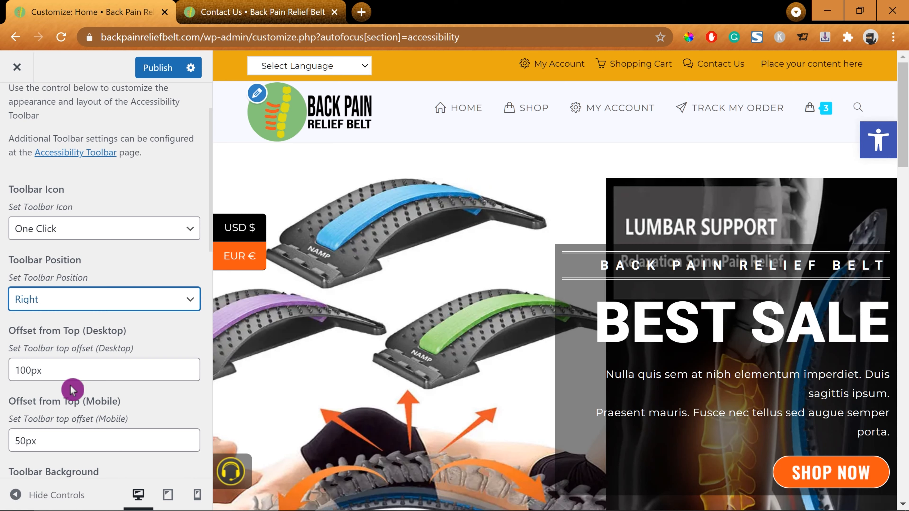
{"action": "left_click", "coordinate": [29, 366]}
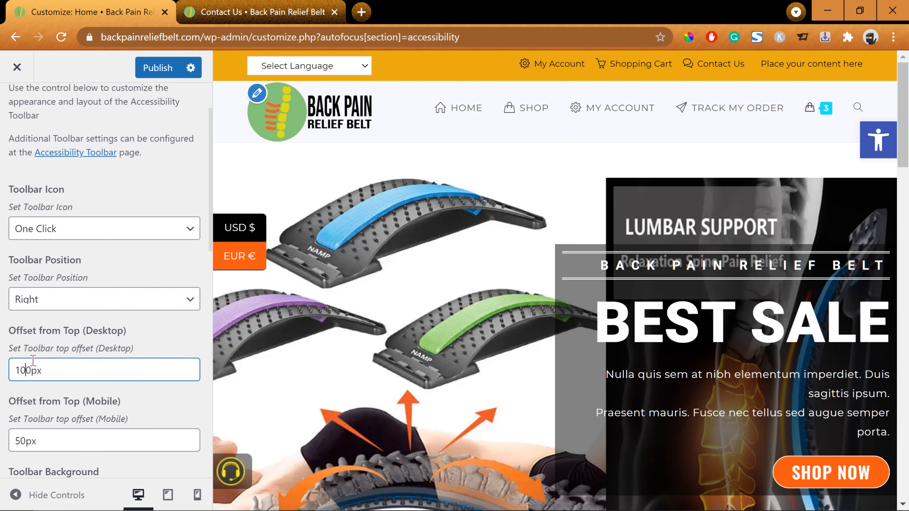
{"action": "key", "text": "BackSpace"}
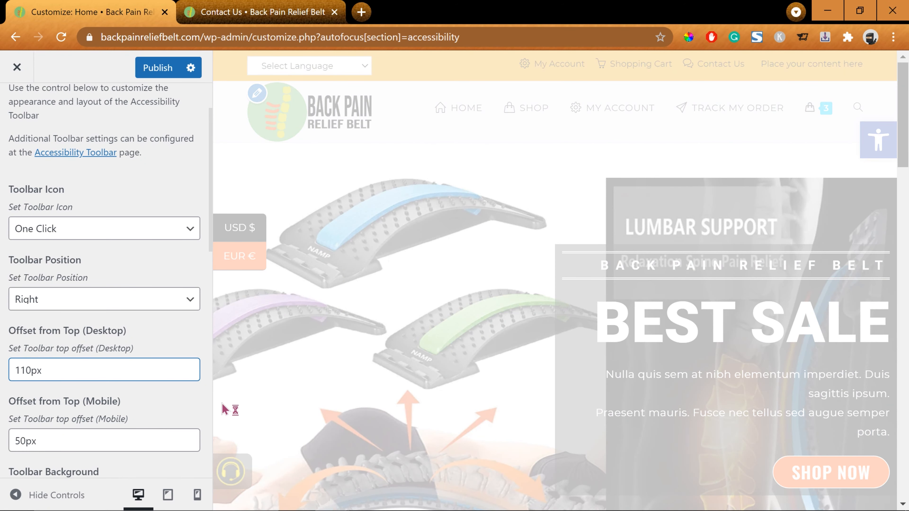
{"action": "left_click", "coordinate": [149, 374]}
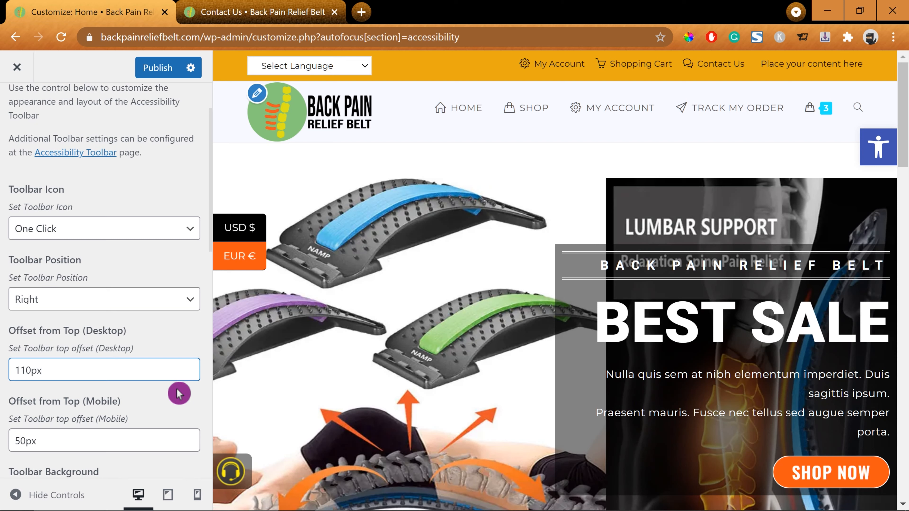
Try yellow #eeee22 for the Toggle Button Background and settle on green #81d742.
{"action": "scroll", "coordinate": [178, 391], "scroll_direction": "down", "scroll_amount": 2}
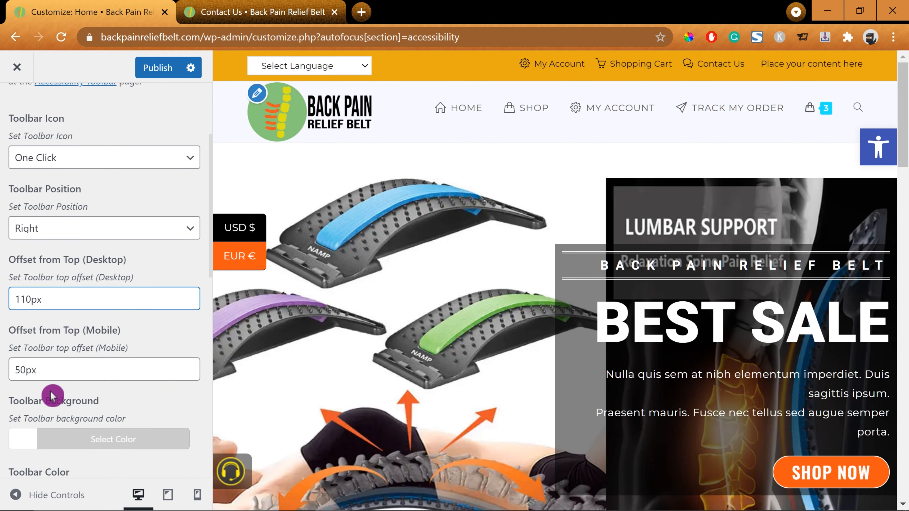
{"action": "scroll", "coordinate": [148, 402], "scroll_direction": "down", "scroll_amount": 2}
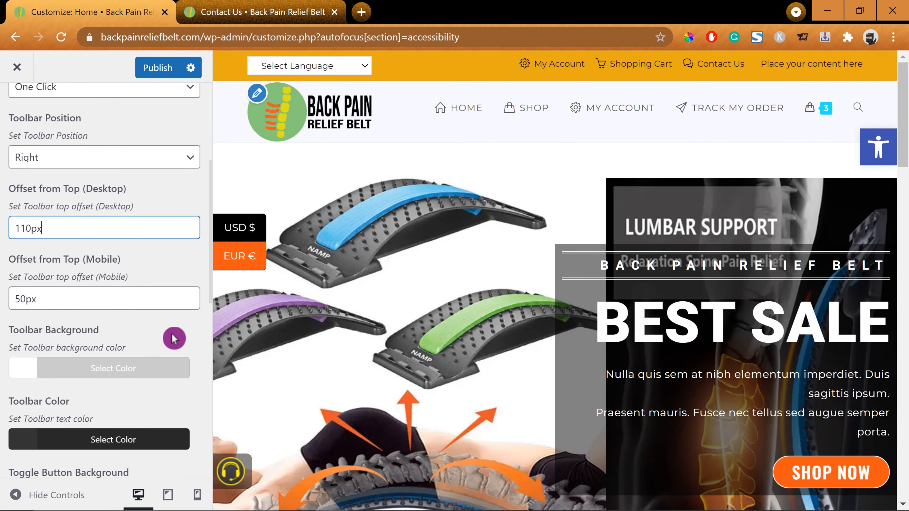
{"action": "scroll", "coordinate": [174, 338], "scroll_direction": "down", "scroll_amount": 2}
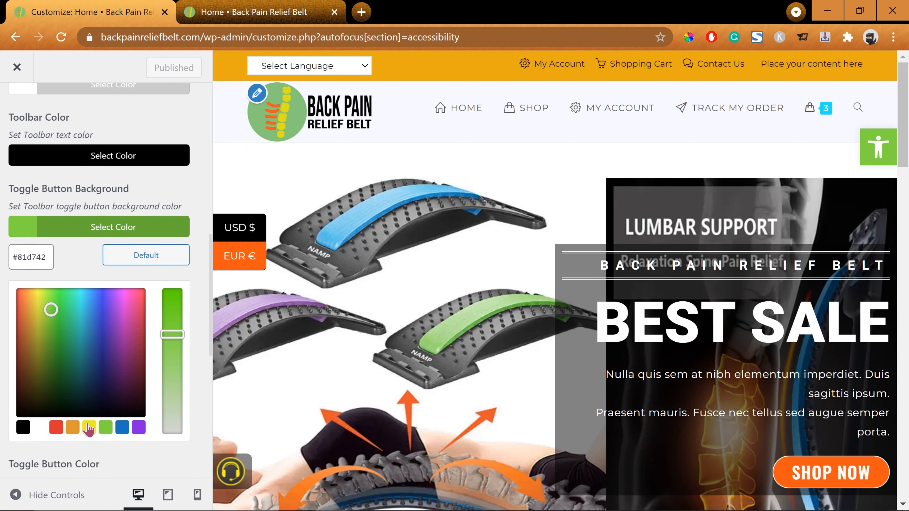
{"action": "left_click", "coordinate": [88, 428]}
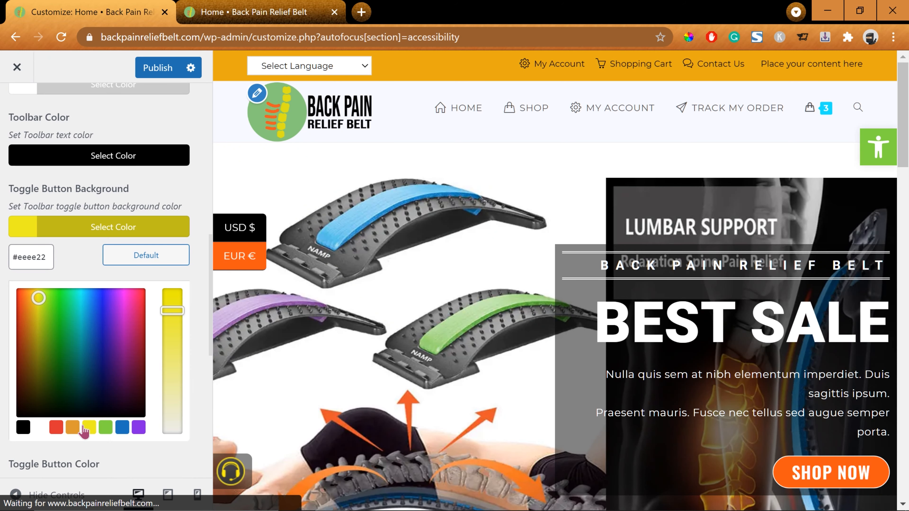
{"action": "left_click", "coordinate": [106, 429]}
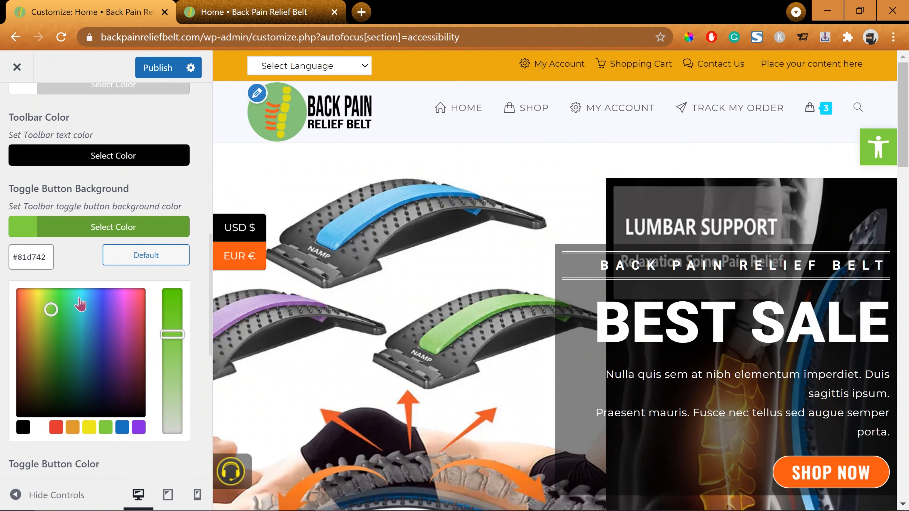
Set the toolbar's Active Background to the yellow preset color.
{"action": "scroll", "coordinate": [145, 392], "scroll_direction": "down", "scroll_amount": 2}
{"action": "left_click", "coordinate": [144, 392]}
{"action": "scroll", "coordinate": [33, 329], "scroll_direction": "up", "scroll_amount": 4}
{"action": "left_click", "coordinate": [22, 372]}
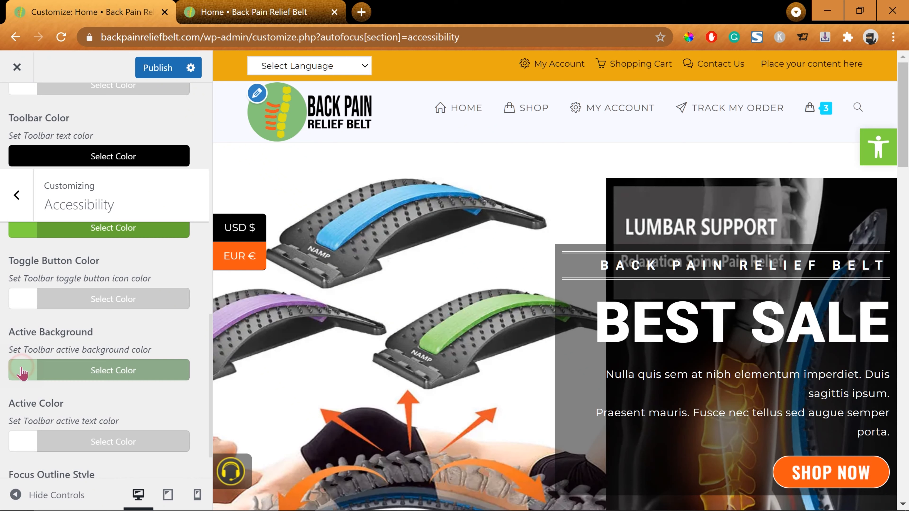
{"action": "left_click", "coordinate": [22, 372]}
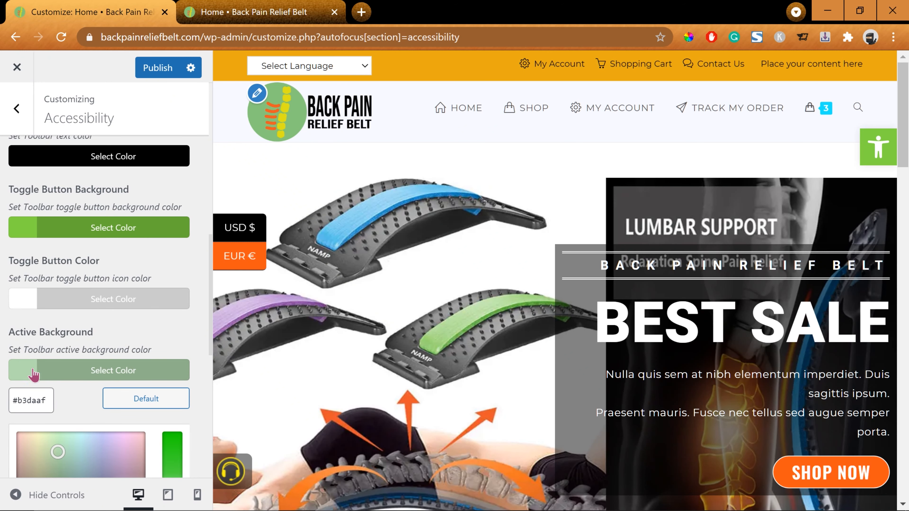
{"action": "scroll", "coordinate": [82, 382], "scroll_direction": "down", "scroll_amount": 4}
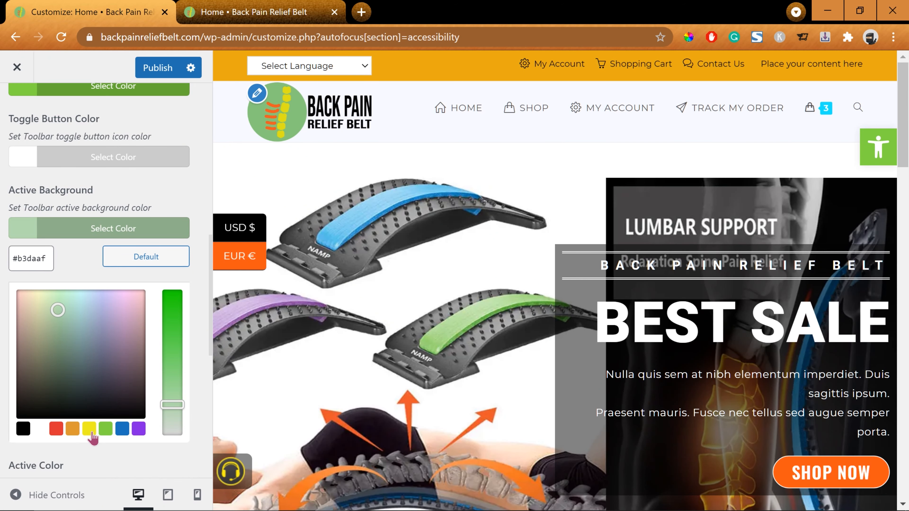
{"action": "left_click", "coordinate": [89, 429]}
Set the Focus Outline Style to Double and the Focus Outline Width to 5px.
{"action": "scroll", "coordinate": [93, 435], "scroll_direction": "down", "scroll_amount": 5}
{"action": "left_click", "coordinate": [136, 317]}
{"action": "left_click", "coordinate": [108, 374]}
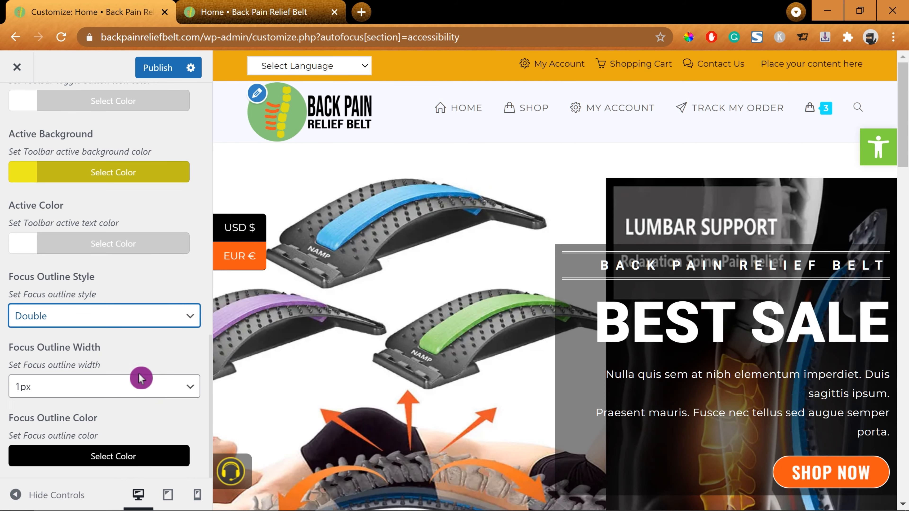
{"action": "left_click", "coordinate": [190, 388]}
{"action": "left_click", "coordinate": [86, 305]}
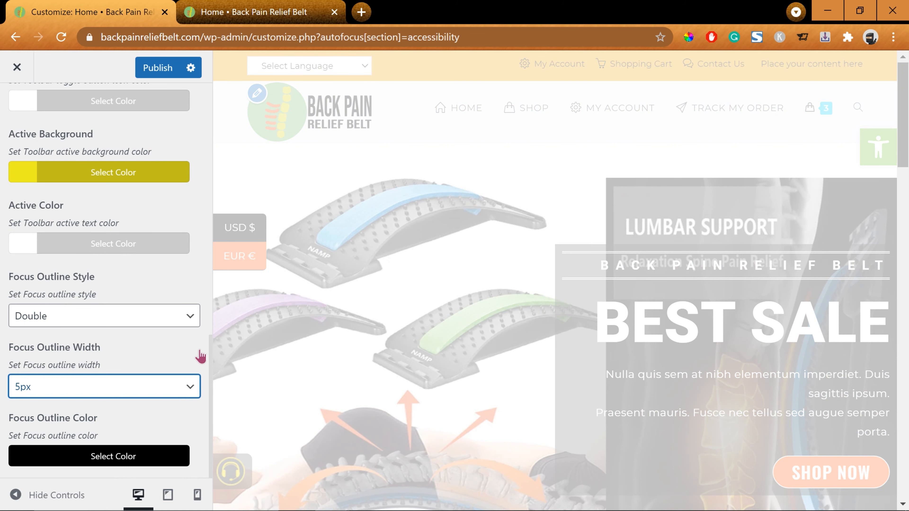
Look at the color choices for the Focus Outline Color and close them without picking one.
{"action": "left_click", "coordinate": [193, 420]}
{"action": "left_click", "coordinate": [50, 466]}
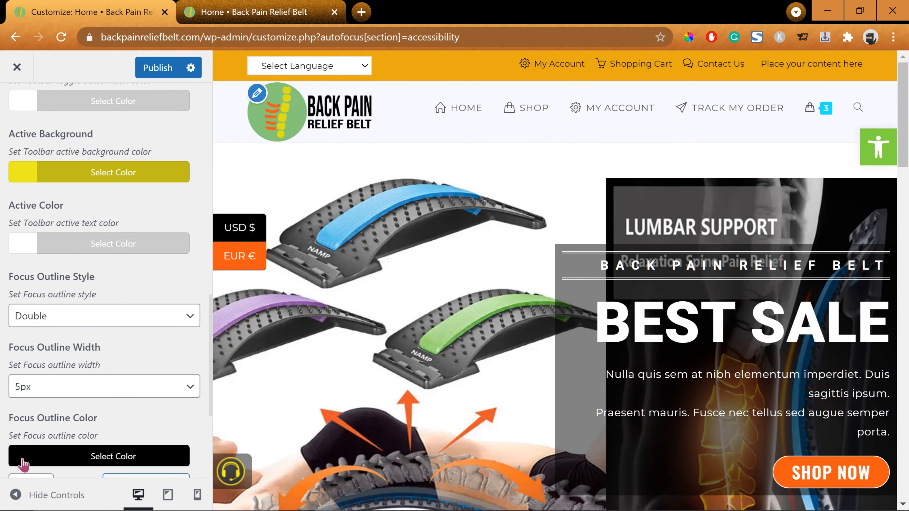
{"action": "left_click", "coordinate": [22, 463]}
{"action": "scroll", "coordinate": [60, 417], "scroll_direction": "down", "scroll_amount": 5}
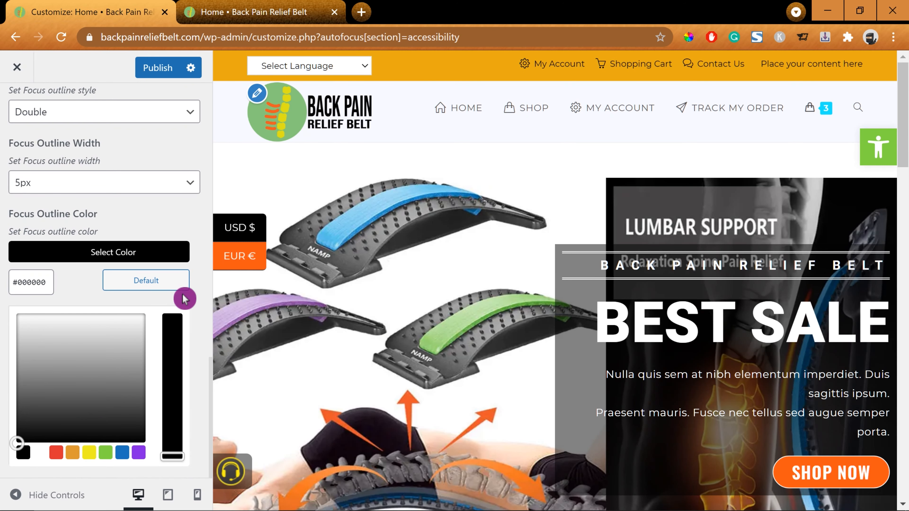
{"action": "left_click", "coordinate": [23, 257]}
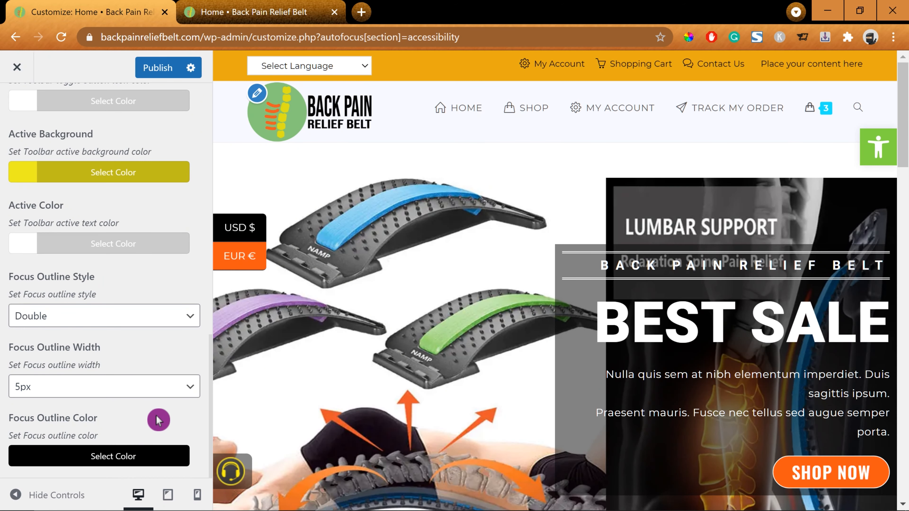
Publish the customized accessibility toolbar settings.
{"action": "scroll", "coordinate": [158, 420], "scroll_direction": "up", "scroll_amount": 6}
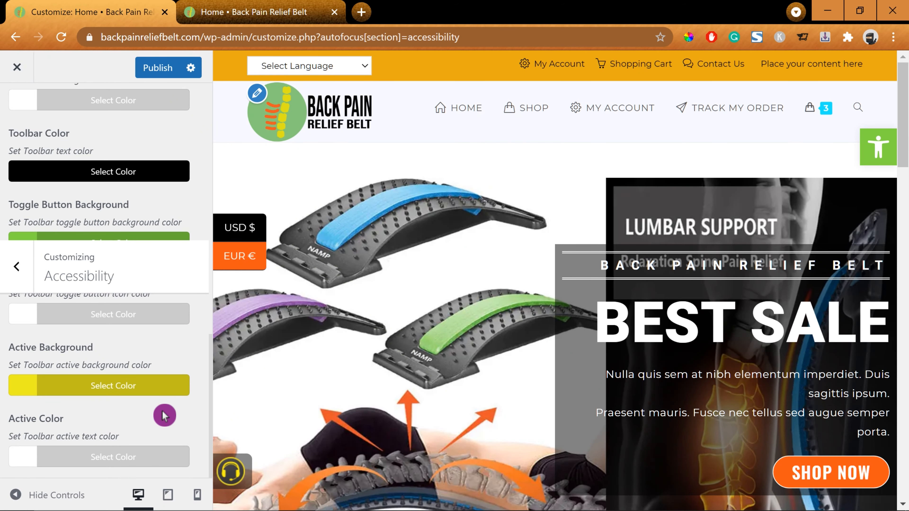
{"action": "scroll", "coordinate": [203, 385], "scroll_direction": "up", "scroll_amount": 4}
{"action": "scroll", "coordinate": [203, 385], "scroll_direction": "up", "scroll_amount": 8}
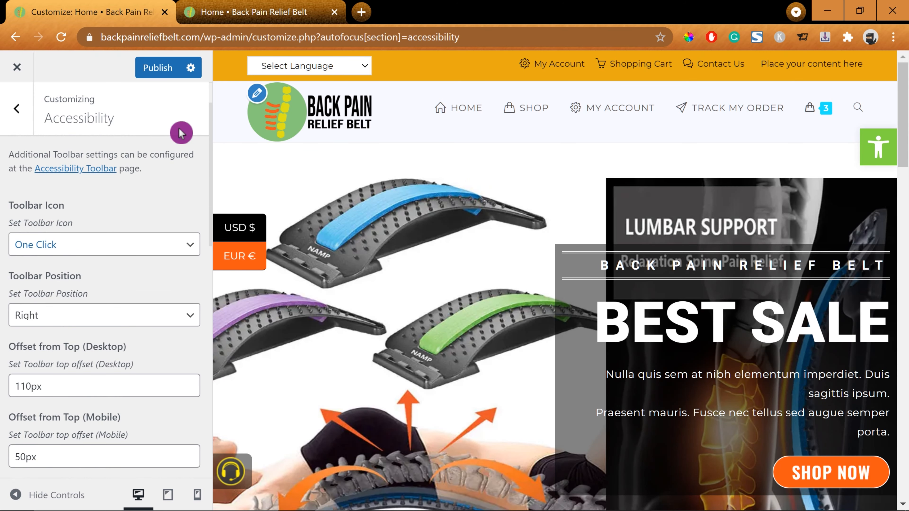
{"action": "left_click", "coordinate": [163, 69]}
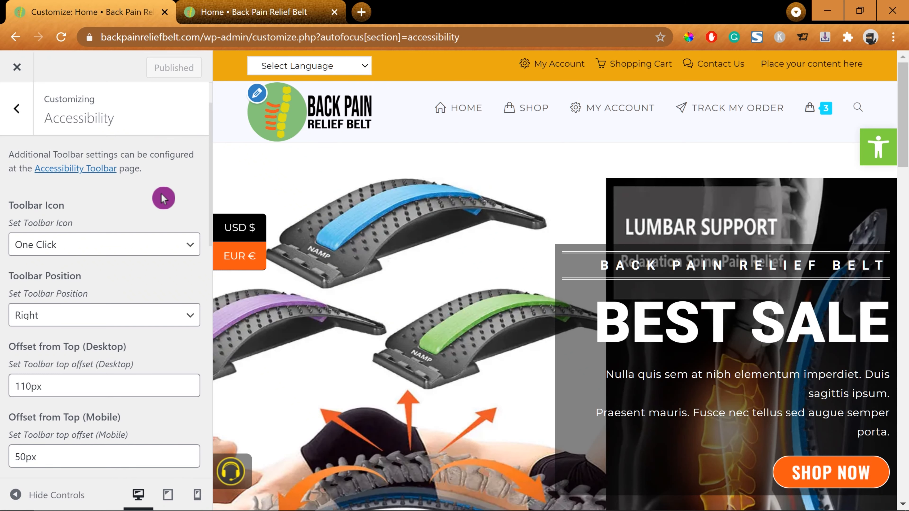
Review the published toolbar settings and try the tablet preview before returning to the desktop preview.
{"action": "scroll", "coordinate": [174, 345], "scroll_direction": "down", "scroll_amount": 5}
{"action": "scroll", "coordinate": [176, 345], "scroll_direction": "down", "scroll_amount": 6}
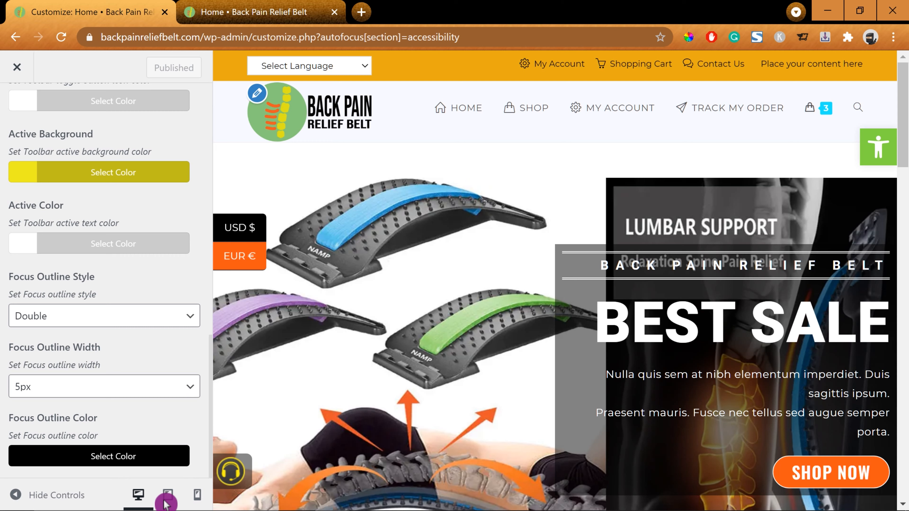
{"action": "left_click", "coordinate": [168, 499]}
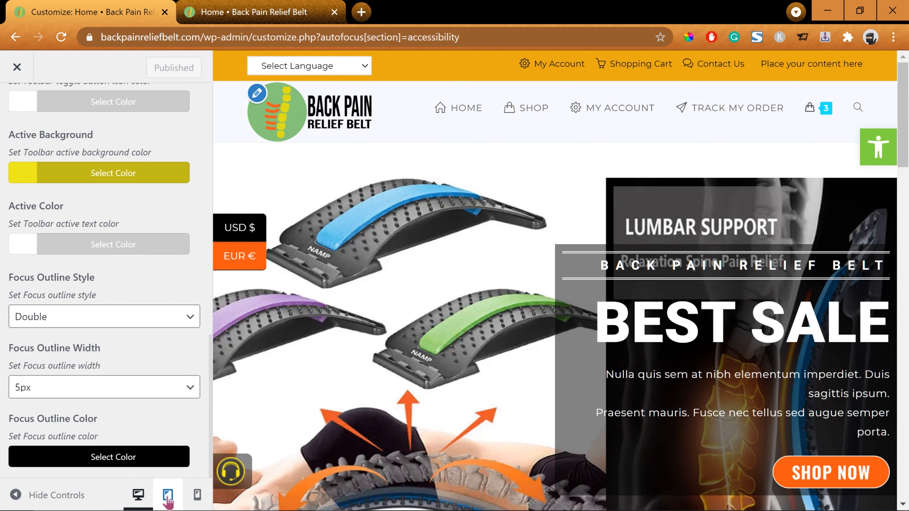
{"action": "left_click", "coordinate": [140, 498]}
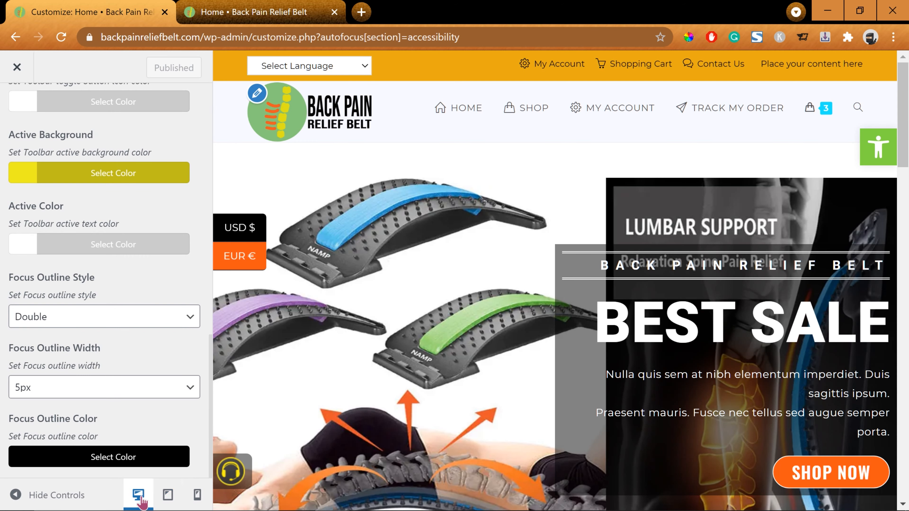
Open the accessibility toolbar in the site preview and turn on Black/White mode.
{"action": "left_click", "coordinate": [879, 154]}
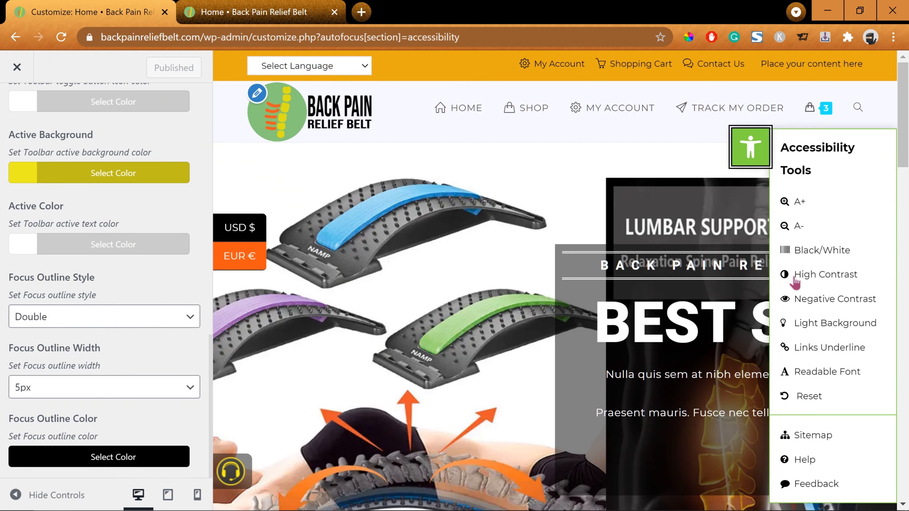
{"action": "left_click", "coordinate": [818, 257]}
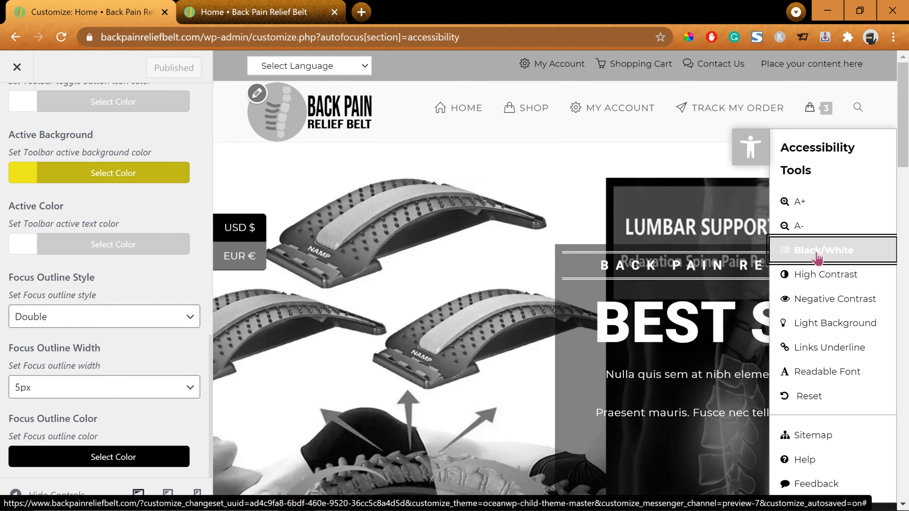
Try the High Contrast mode in the site preview and reset all the accessibility tools.
{"action": "left_click", "coordinate": [812, 279]}
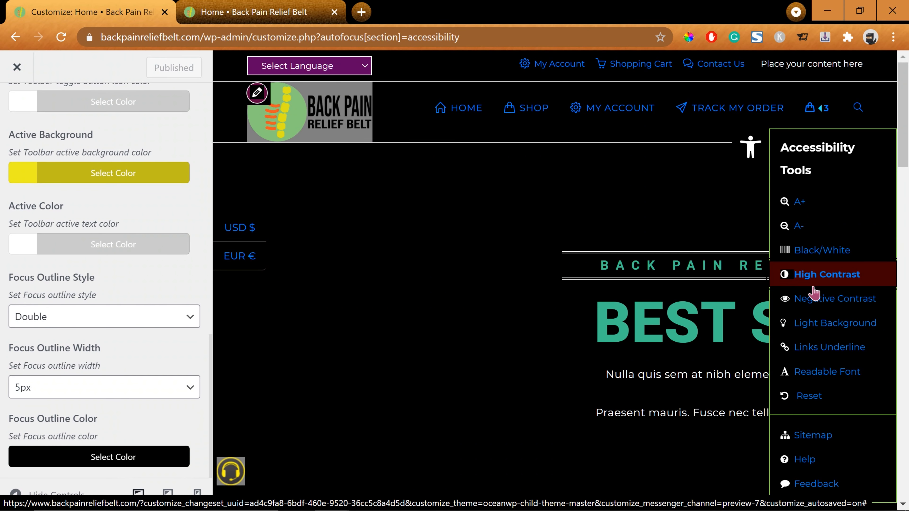
{"action": "left_click", "coordinate": [816, 397]}
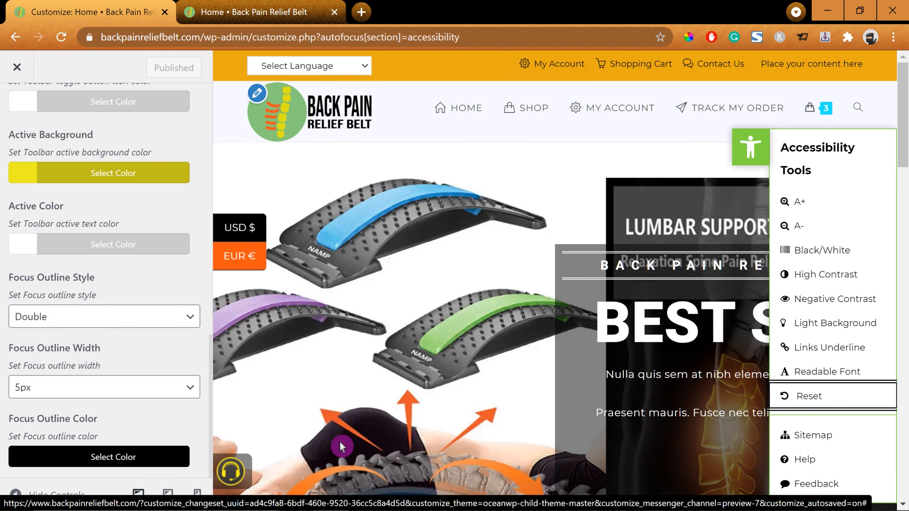
Switch the preview to tablet size and test collapsing and reopening the accessibility toolbar.
{"action": "left_click", "coordinate": [169, 497]}
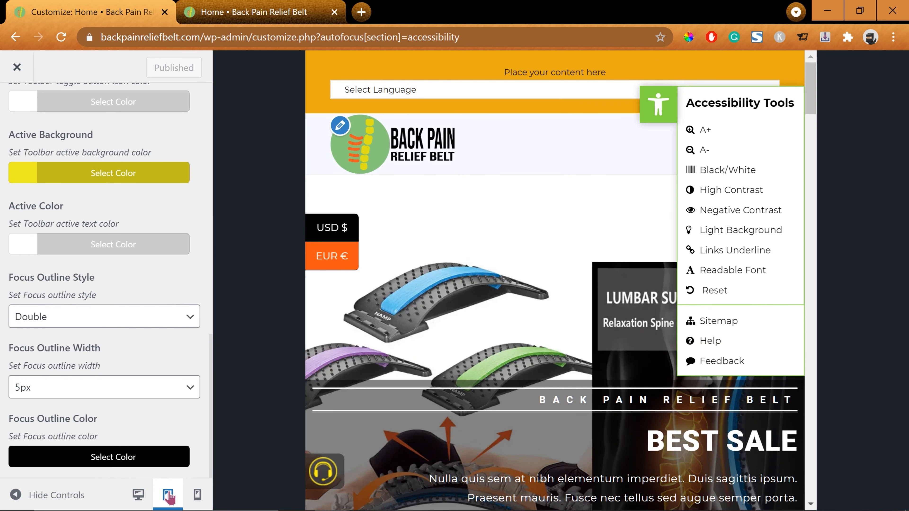
{"action": "left_click", "coordinate": [659, 110]}
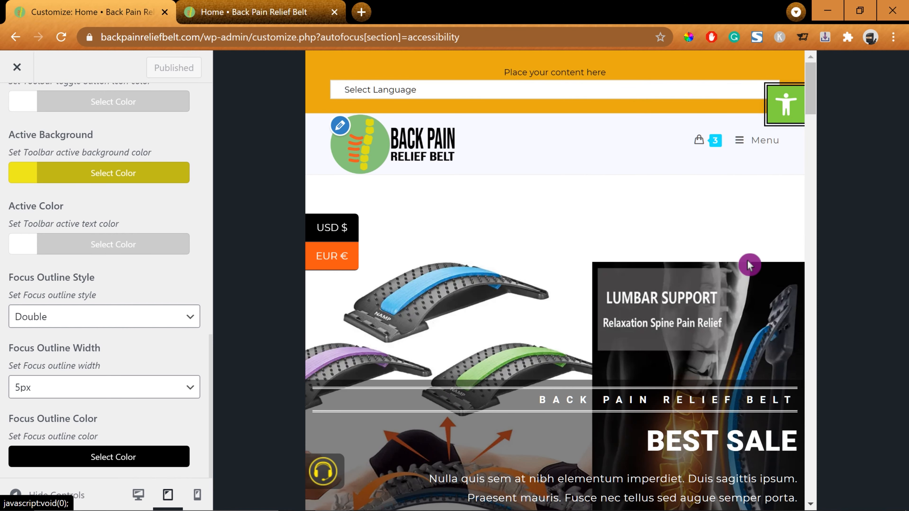
{"action": "left_click", "coordinate": [786, 112]}
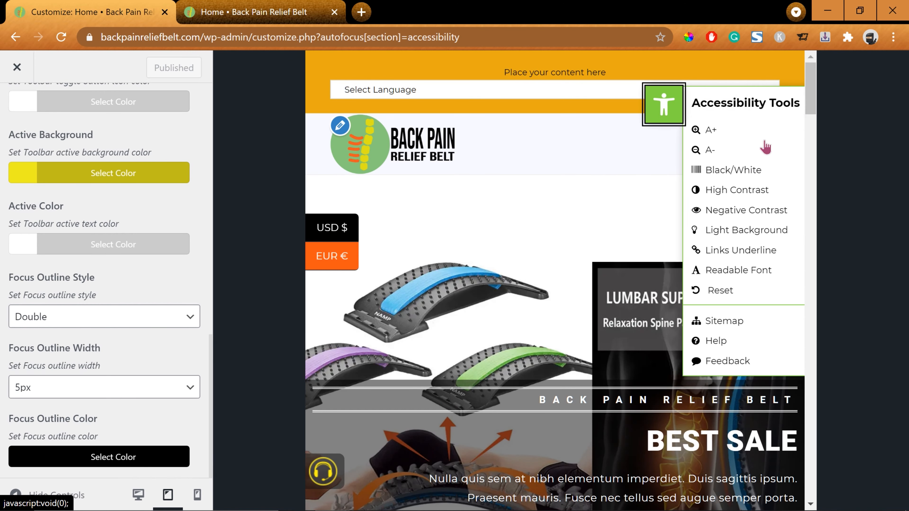
Turn on Links Underline in the tablet preview and check how it affects the home page.
{"action": "left_click", "coordinate": [729, 254]}
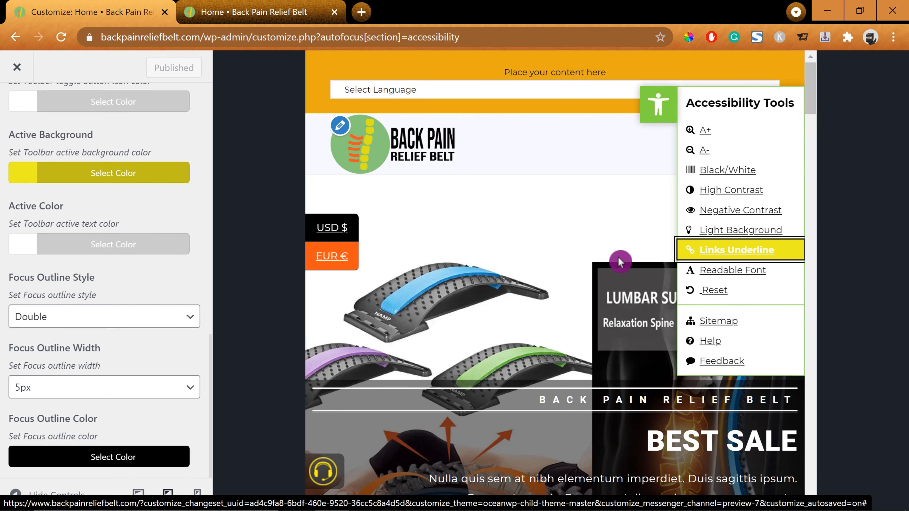
{"action": "scroll", "coordinate": [619, 261], "scroll_direction": "down", "scroll_amount": 10}
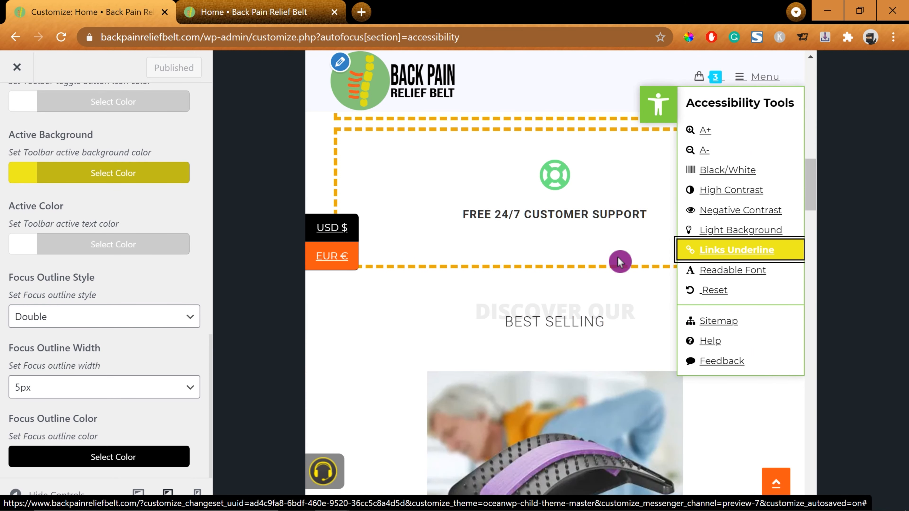
{"action": "scroll", "coordinate": [619, 262], "scroll_direction": "down", "scroll_amount": 15}
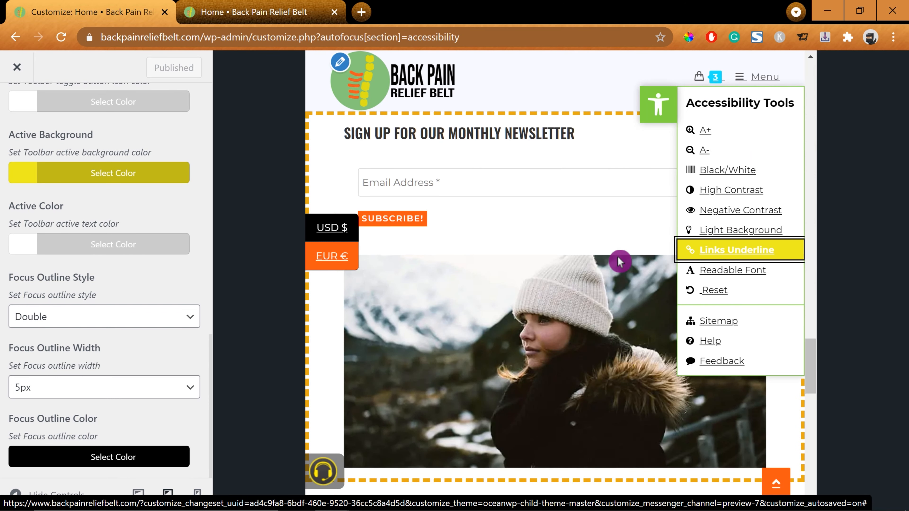
Try the Light Background and High Contrast modes on the lower part of the home page.
{"action": "left_click", "coordinate": [718, 231]}
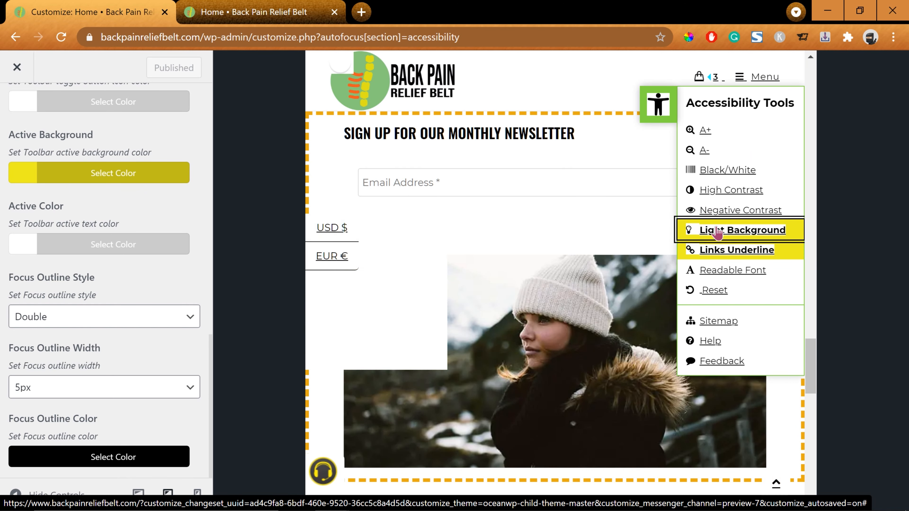
{"action": "scroll", "coordinate": [628, 256], "scroll_direction": "down", "scroll_amount": 10}
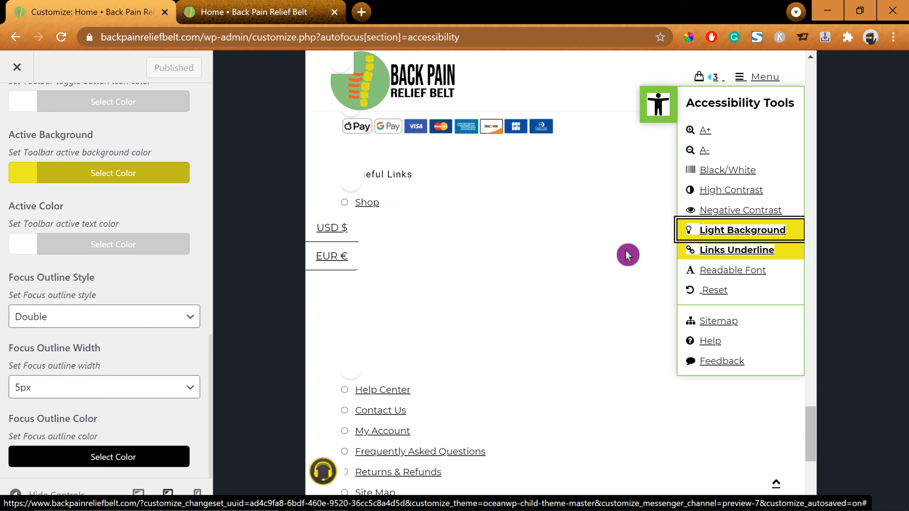
{"action": "left_click", "coordinate": [720, 191]}
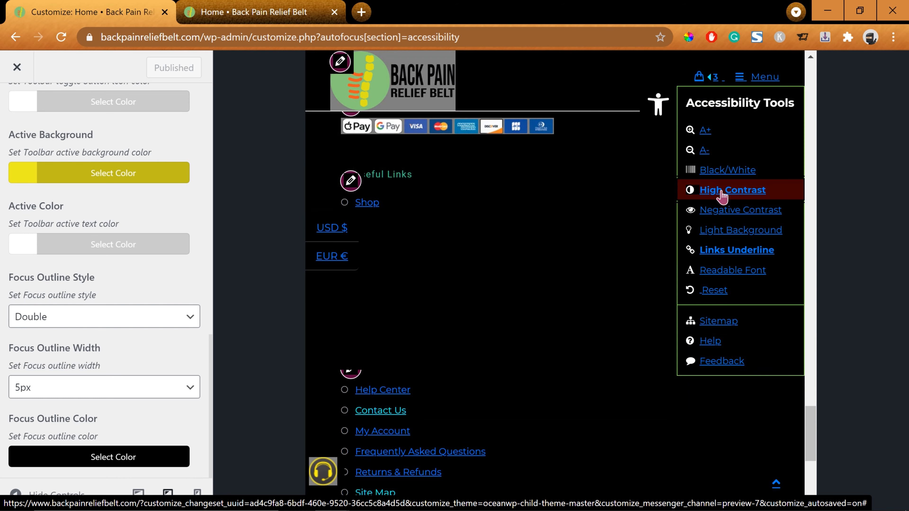
Turn on Black/White mode in the tablet preview and collapse the accessibility toolbar.
{"action": "left_click", "coordinate": [739, 175]}
{"action": "scroll", "coordinate": [737, 176], "scroll_direction": "up", "scroll_amount": 20}
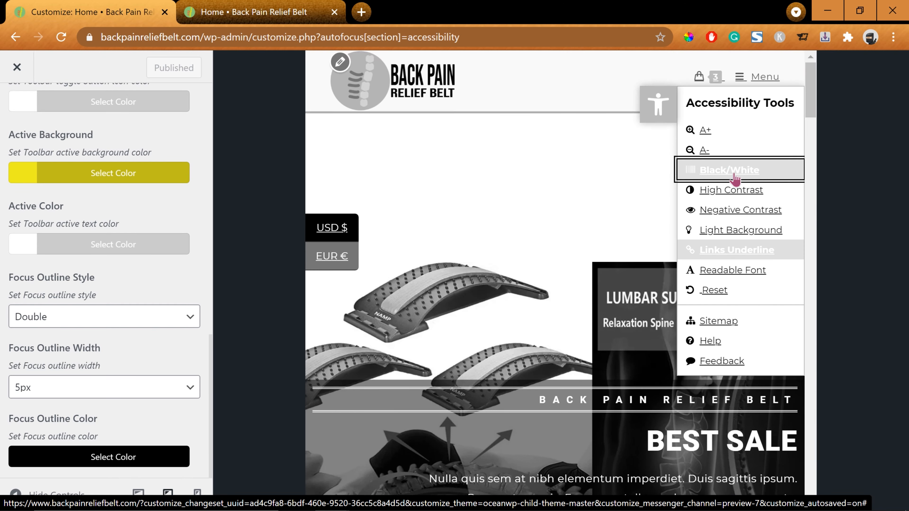
{"action": "left_click", "coordinate": [659, 106]}
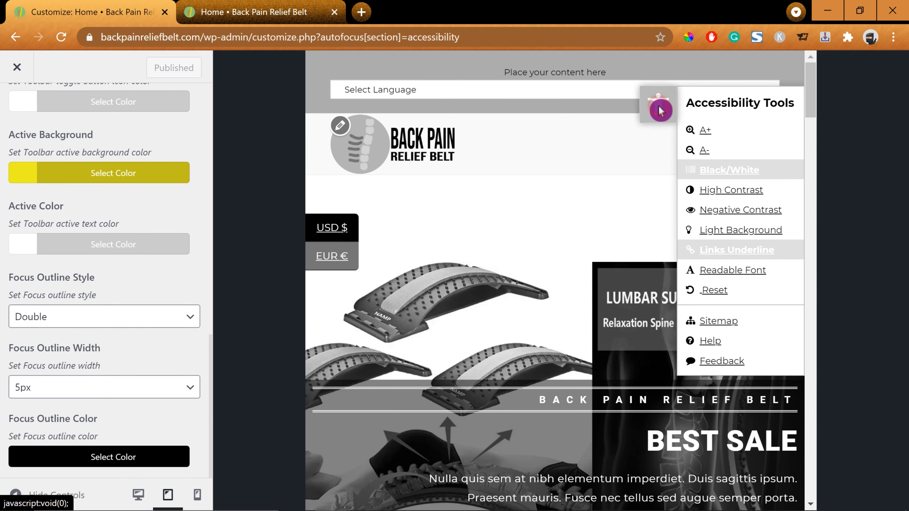
Switch to the mobile preview, try Negative Contrast from the accessibility toolbar and return to Black/White mode.
{"action": "left_click", "coordinate": [198, 496]}
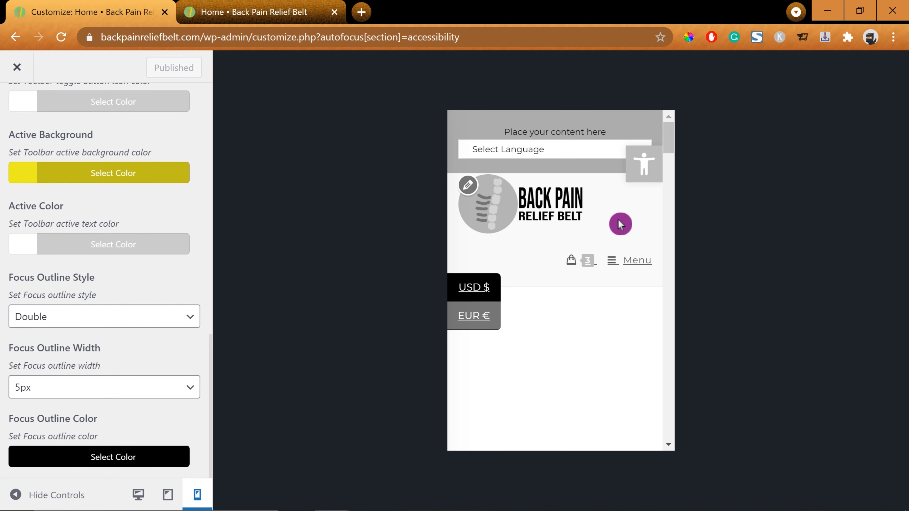
{"action": "left_click", "coordinate": [646, 168]}
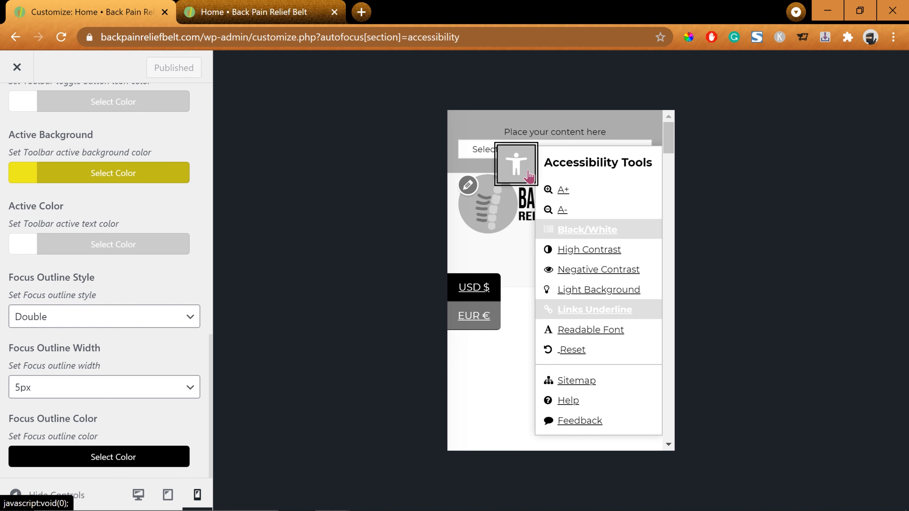
{"action": "left_click", "coordinate": [574, 273]}
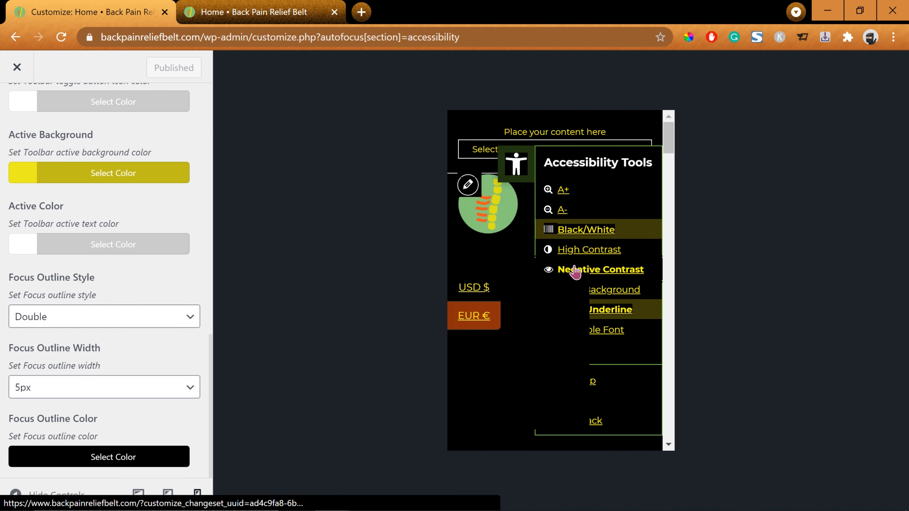
{"action": "left_click", "coordinate": [514, 154]}
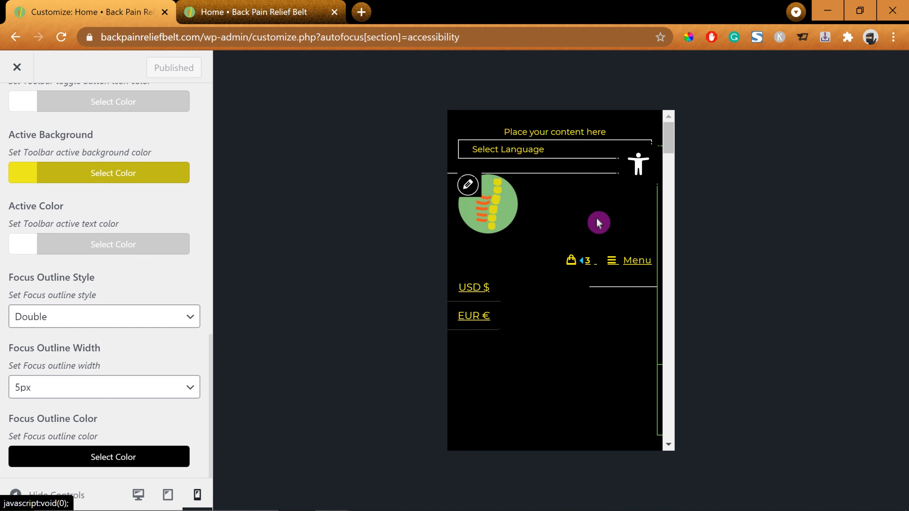
{"action": "left_click", "coordinate": [643, 165]}
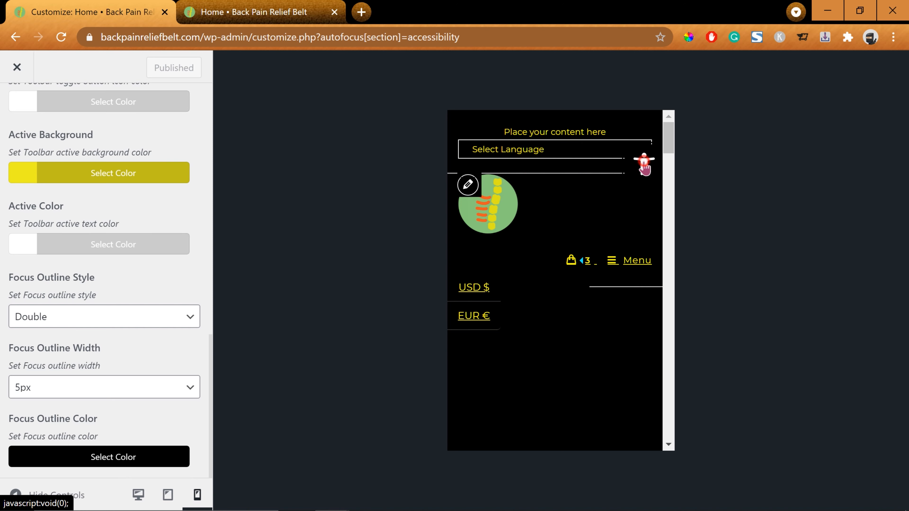
{"action": "left_click", "coordinate": [586, 230]}
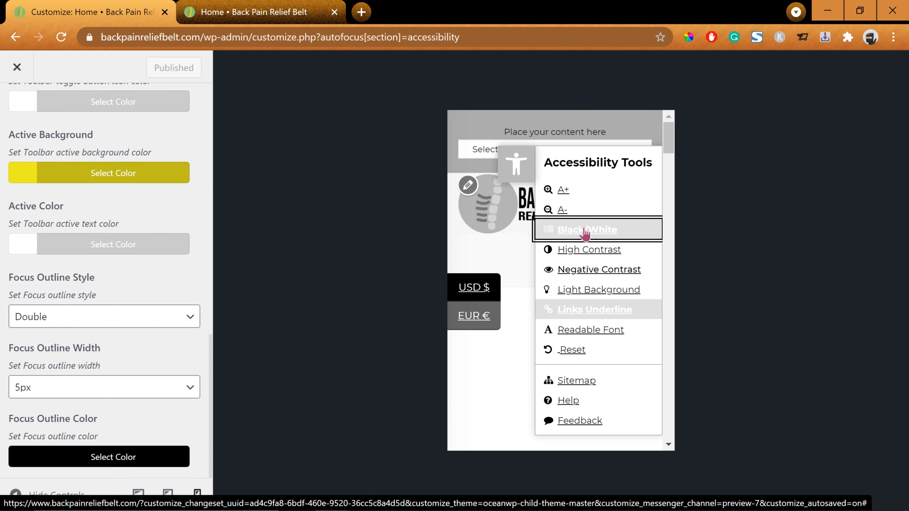
Look through the mobile home page down to the footer links in Black/White mode with underlined links.
{"action": "scroll", "coordinate": [511, 284], "scroll_direction": "down", "scroll_amount": 10}
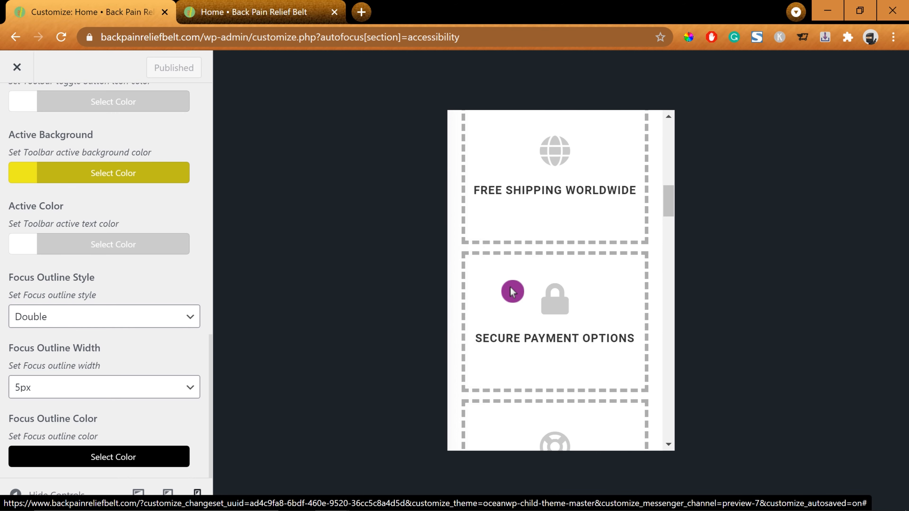
{"action": "scroll", "coordinate": [521, 287], "scroll_direction": "down", "scroll_amount": 15}
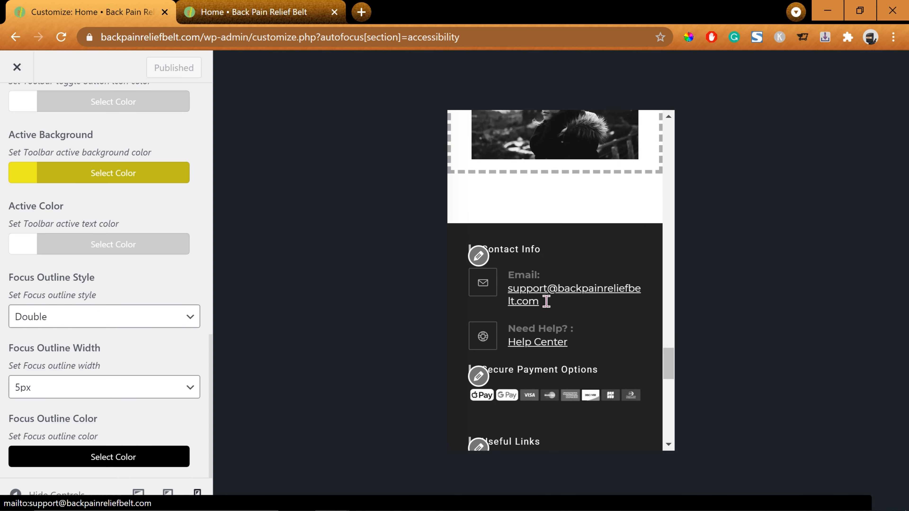
{"action": "scroll", "coordinate": [579, 238], "scroll_direction": "up", "scroll_amount": 10}
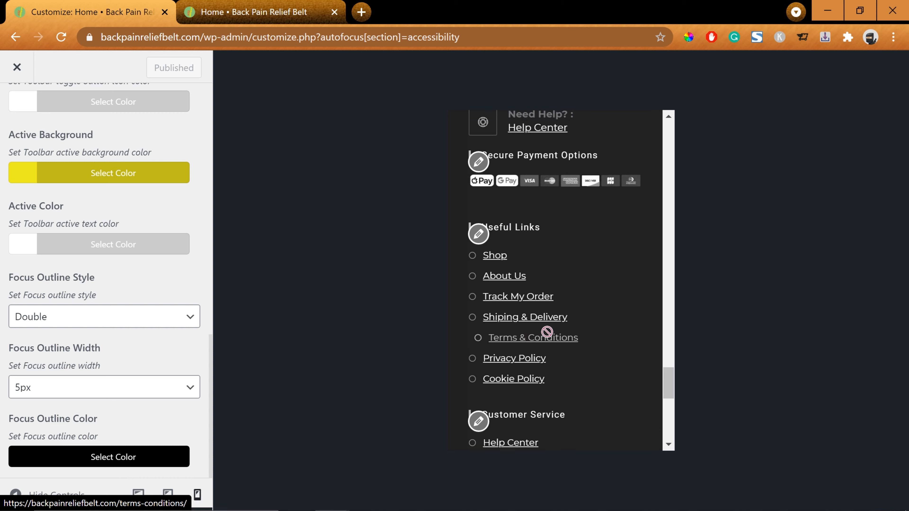
{"action": "scroll", "coordinate": [540, 355], "scroll_direction": "down", "scroll_amount": 4}
{"action": "left_click_drag", "start_coordinate": [521, 237], "coordinate": [570, 246]}
{"action": "scroll", "coordinate": [583, 254], "scroll_direction": "up", "scroll_amount": 20}
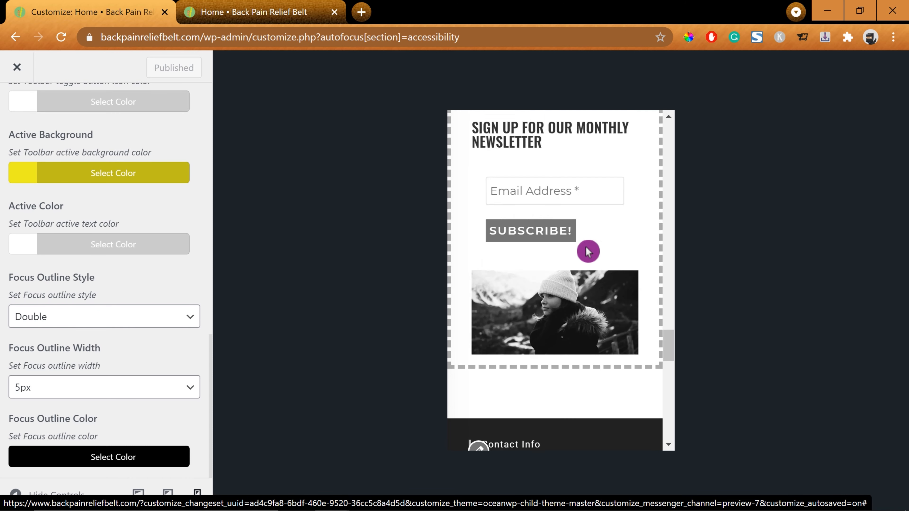
{"action": "scroll", "coordinate": [604, 256], "scroll_direction": "up", "scroll_amount": 7}
Enlarge the mobile page text with the A+ tool and check the enlarged content down the page.
{"action": "left_click", "coordinate": [563, 193]}
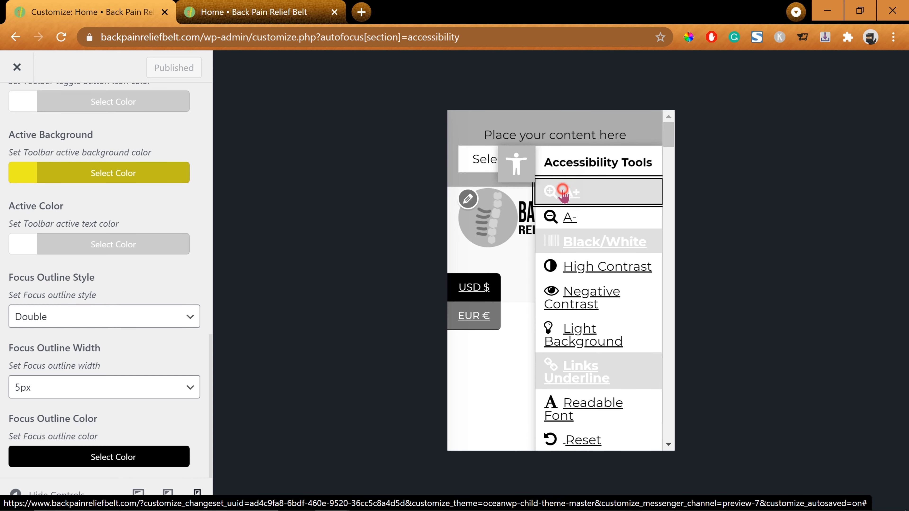
{"action": "left_click", "coordinate": [563, 194]}
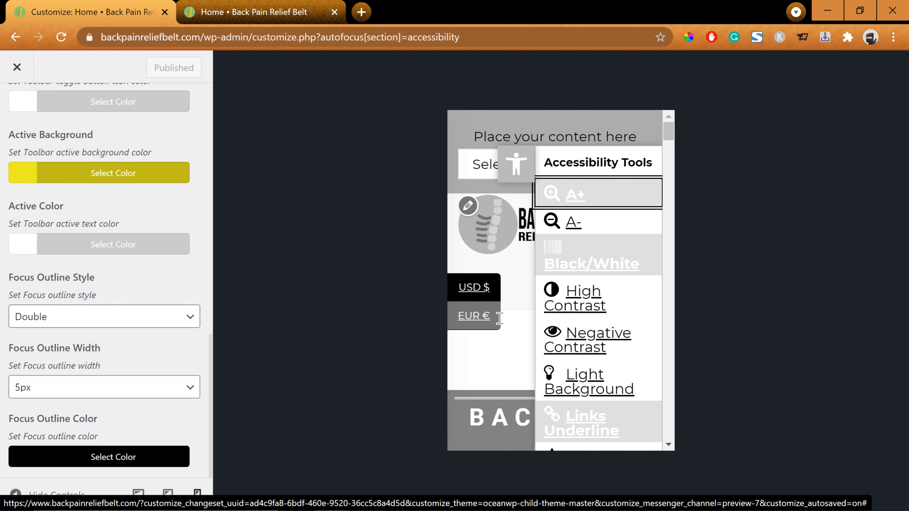
{"action": "scroll", "coordinate": [501, 320], "scroll_direction": "down", "scroll_amount": 10}
{"action": "scroll", "coordinate": [510, 325], "scroll_direction": "up", "scroll_amount": 9}
{"action": "scroll", "coordinate": [515, 325], "scroll_direction": "down", "scroll_amount": 20}
{"action": "scroll", "coordinate": [515, 324], "scroll_direction": "up", "scroll_amount": 7}
{"action": "scroll", "coordinate": [518, 325], "scroll_direction": "up", "scroll_amount": 12}
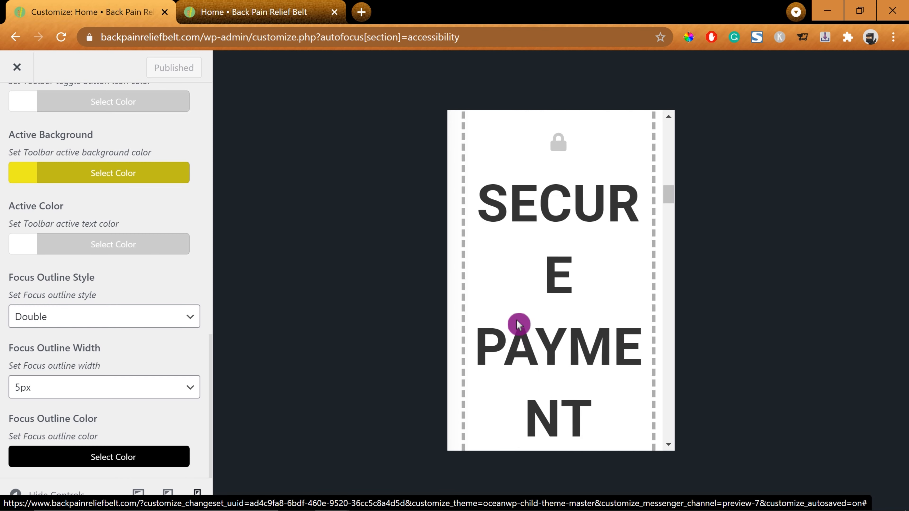
Reduce the enlarged text with the A- tool and check the remaining toolbar entries down to Feedback.
{"action": "left_click", "coordinate": [574, 223]}
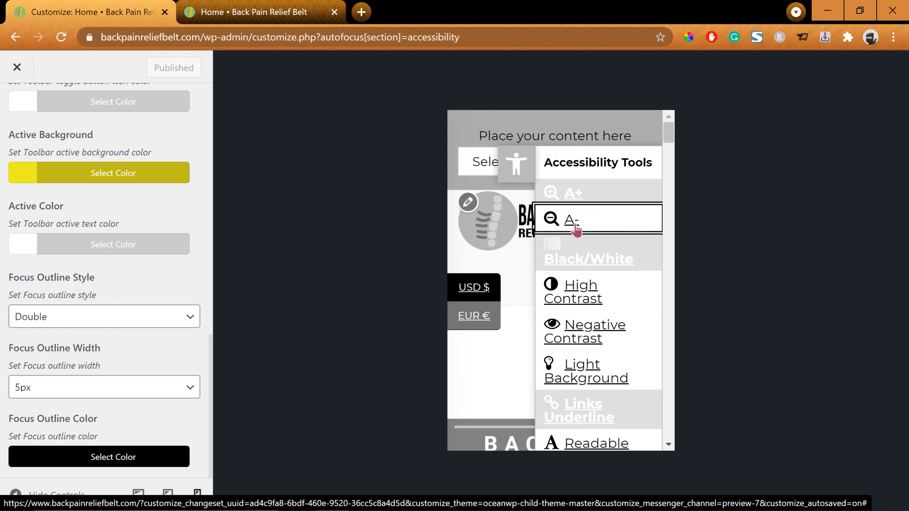
{"action": "left_click", "coordinate": [575, 225]}
{"action": "left_click", "coordinate": [574, 223]}
{"action": "left_click", "coordinate": [588, 394]}
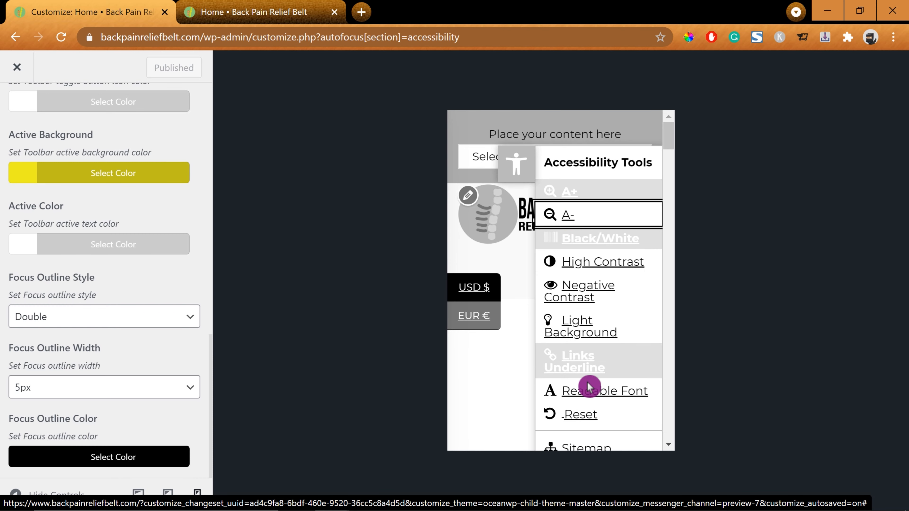
{"action": "scroll", "coordinate": [589, 393], "scroll_direction": "down", "scroll_amount": 7}
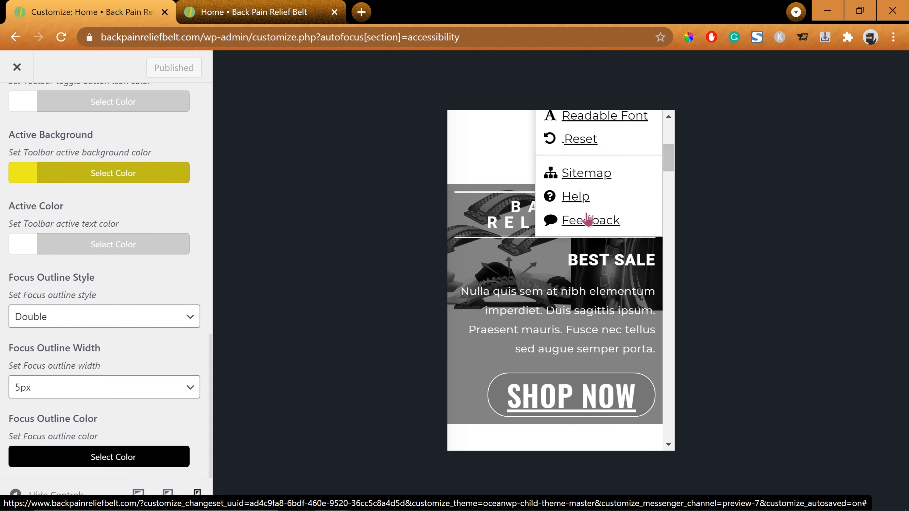
{"action": "left_click", "coordinate": [585, 134]}
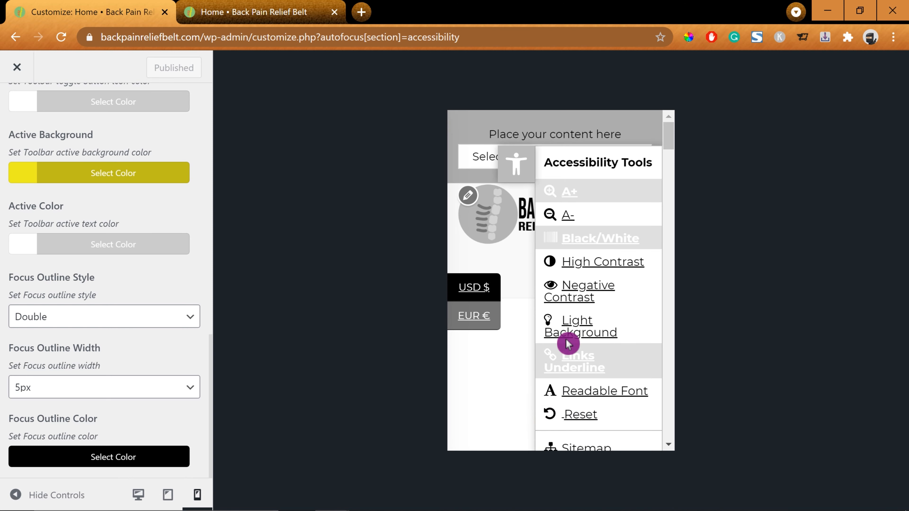
Test the mobile toolbar toggle by collapsing and reopening it, and leave the toolbar collapsed.
{"action": "left_click", "coordinate": [520, 172]}
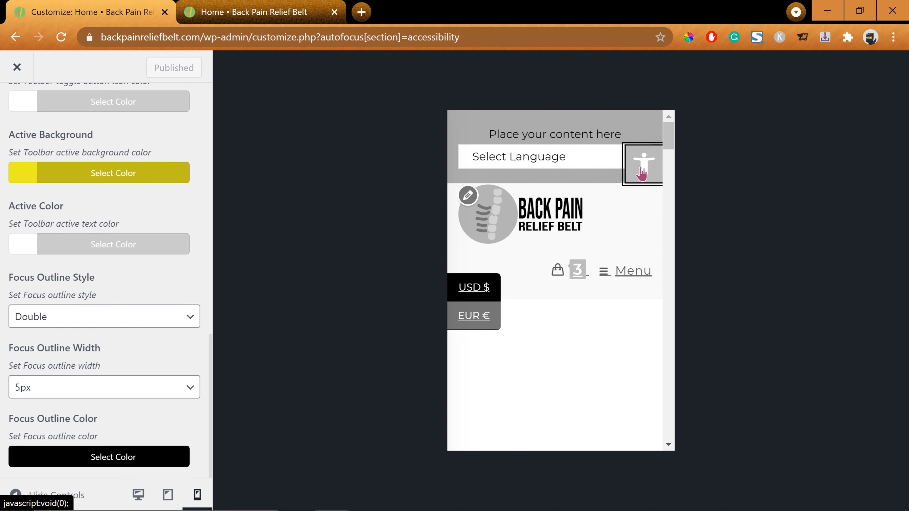
{"action": "left_click", "coordinate": [641, 173]}
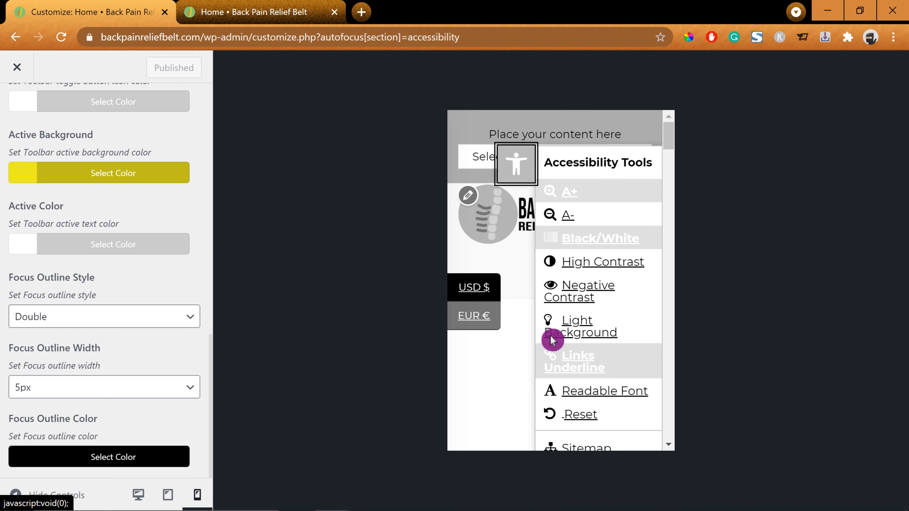
{"action": "left_click", "coordinate": [525, 169]}
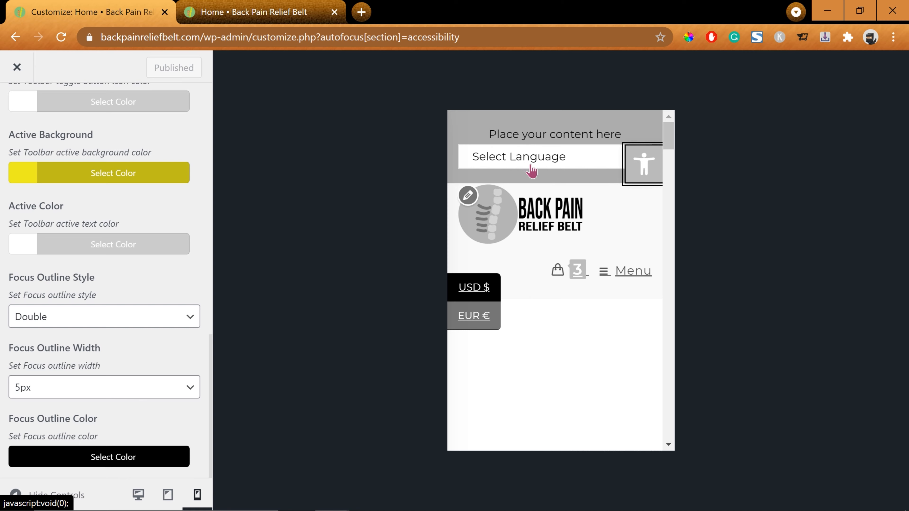
Switch to the store's live home page and reload it to apply the published toolbar settings.
{"action": "left_click", "coordinate": [233, 15]}
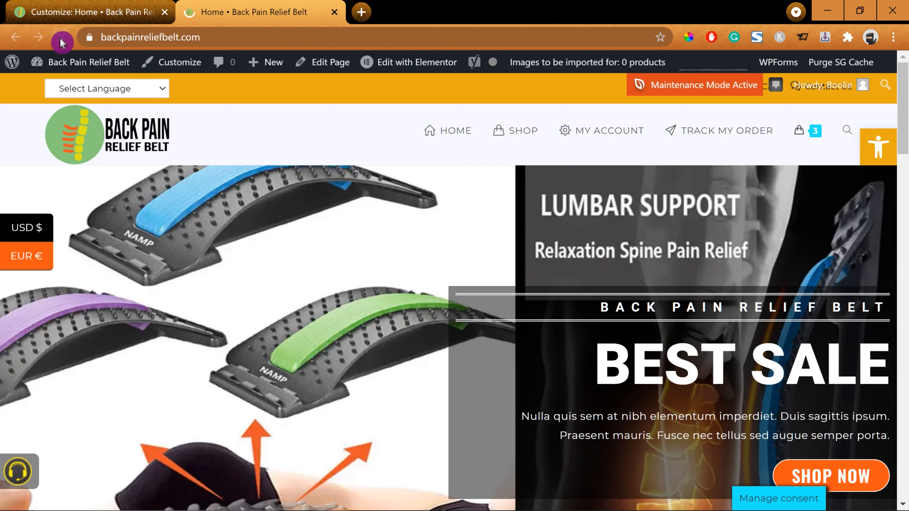
{"action": "left_click", "coordinate": [61, 39]}
{"action": "left_click", "coordinate": [61, 38]}
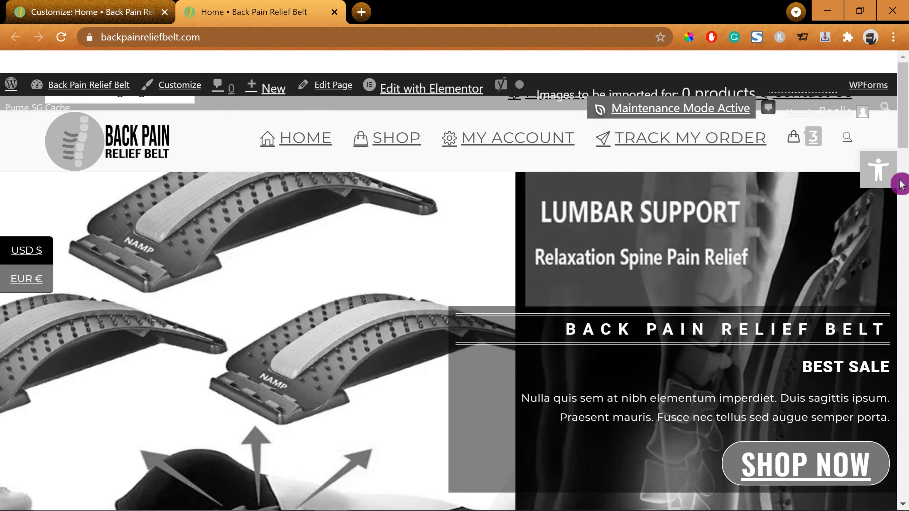
Reset the accessibility adjustments on the live home page and collapse the accessibility toolbar.
{"action": "left_click", "coordinate": [879, 174]}
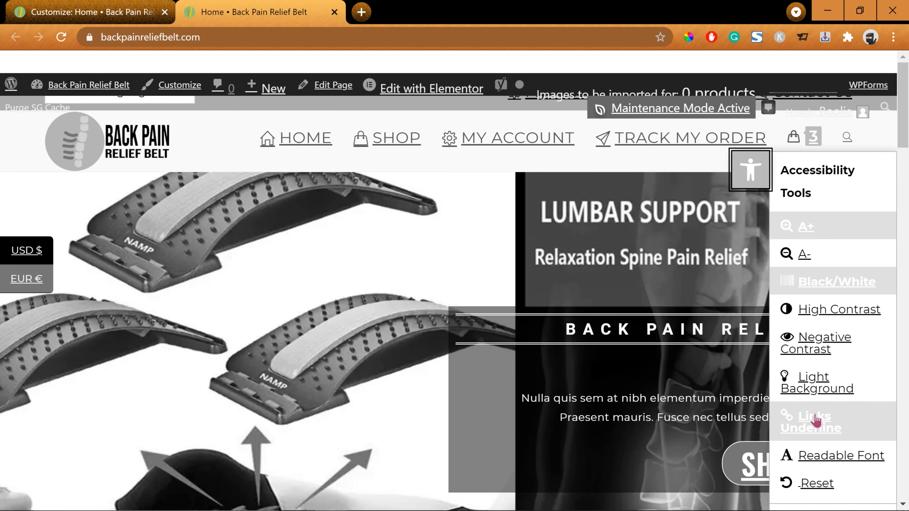
{"action": "left_click", "coordinate": [814, 483]}
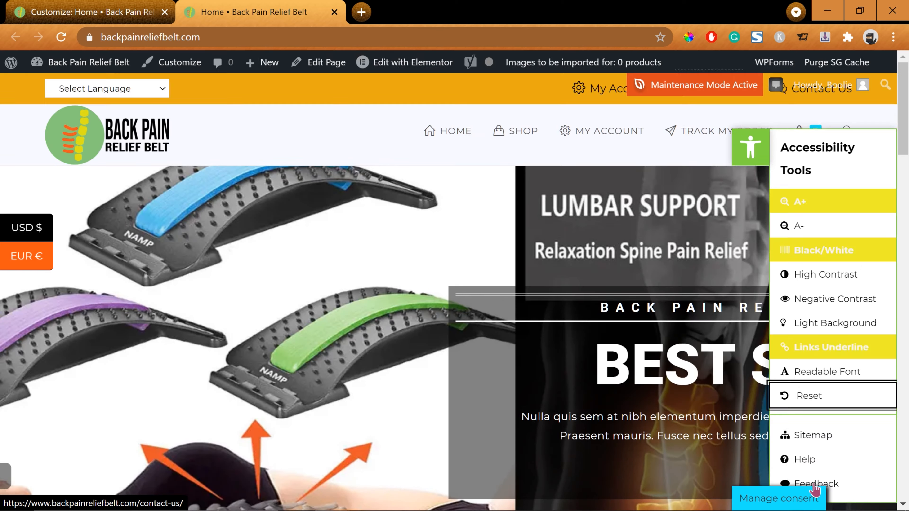
{"action": "left_click", "coordinate": [754, 155]}
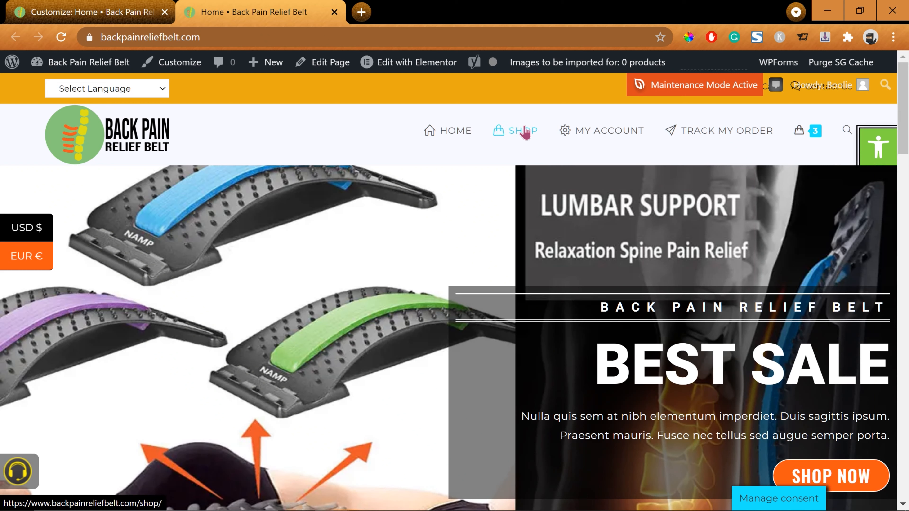
Open the store's Shop page and test enlarging its text with A+ and reducing it back with A-.
{"action": "left_click", "coordinate": [521, 136]}
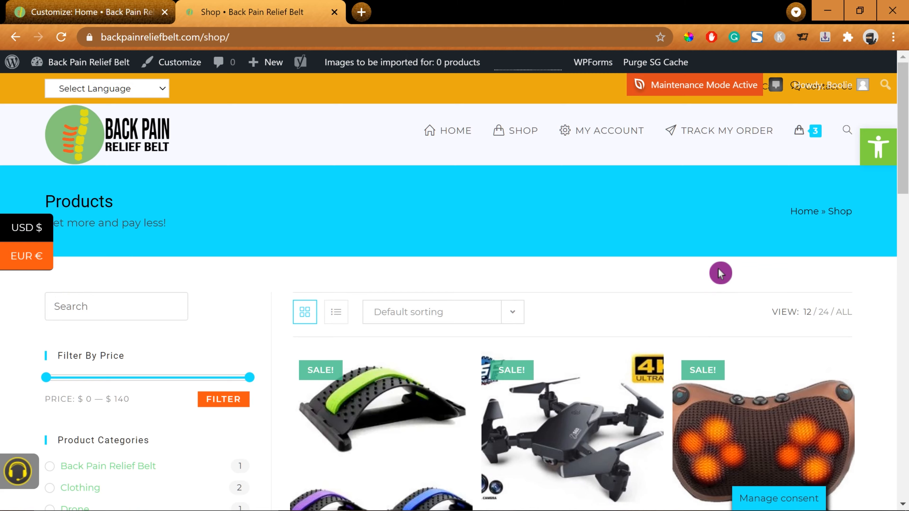
{"action": "scroll", "coordinate": [742, 251], "scroll_direction": "down", "scroll_amount": 4}
{"action": "left_click", "coordinate": [877, 146]}
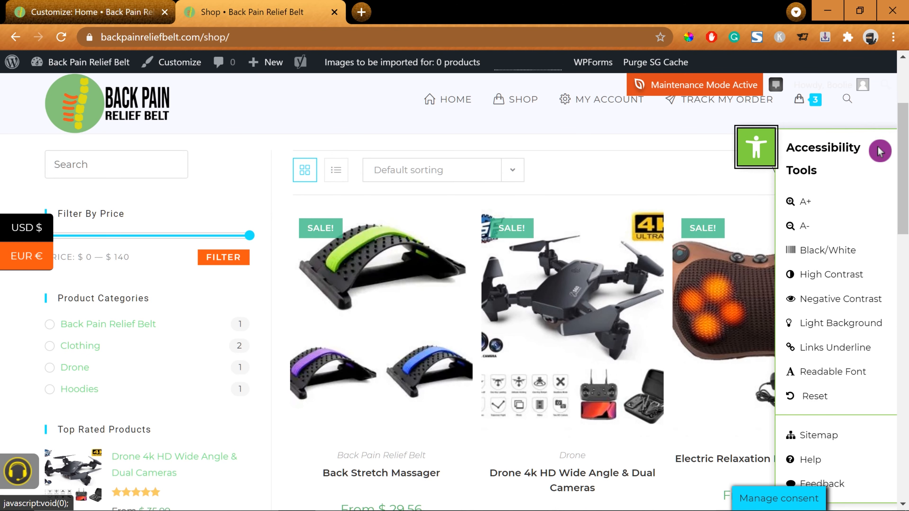
{"action": "left_click", "coordinate": [798, 202]}
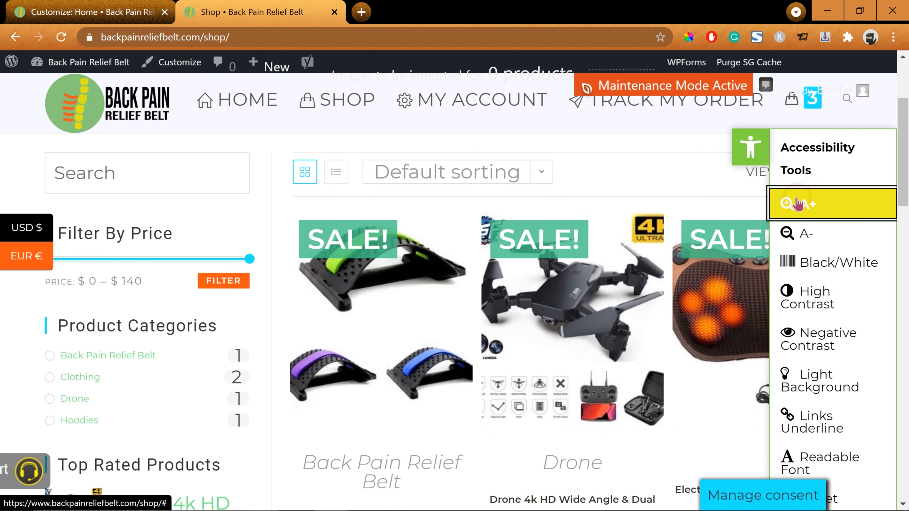
{"action": "left_click", "coordinate": [798, 203]}
{"action": "left_click", "coordinate": [805, 240]}
{"action": "left_click", "coordinate": [806, 241]}
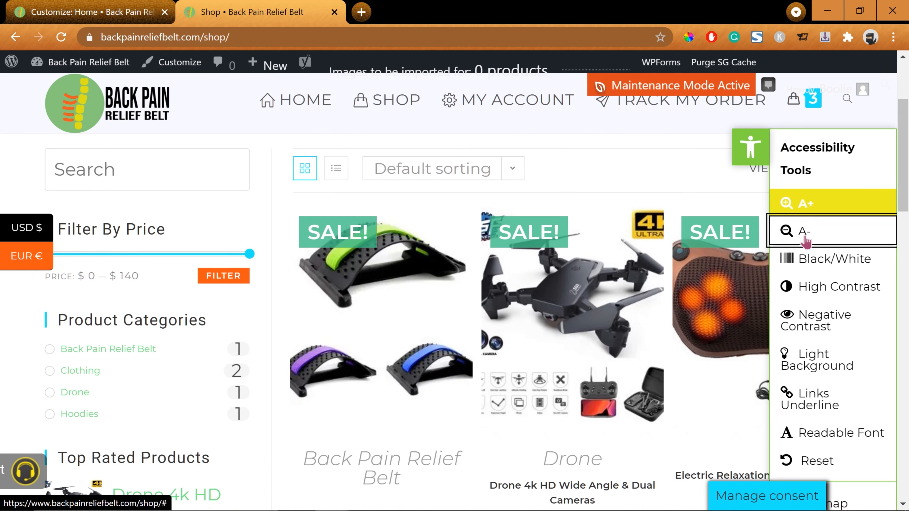
{"action": "left_click", "coordinate": [807, 240]}
{"action": "left_click", "coordinate": [807, 241]}
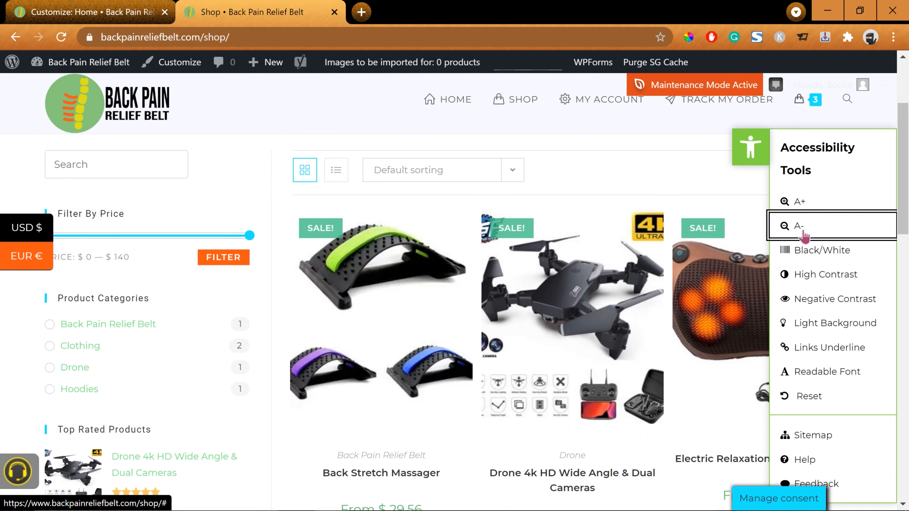
Apply the Black/White mode to the Shop page and check the product listings down the page.
{"action": "left_click", "coordinate": [811, 252]}
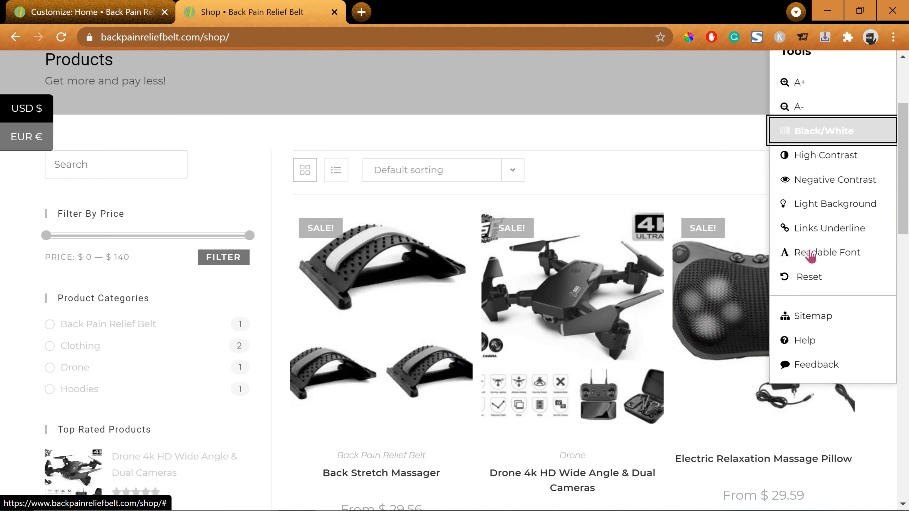
{"action": "scroll", "coordinate": [692, 247], "scroll_direction": "up", "scroll_amount": 4}
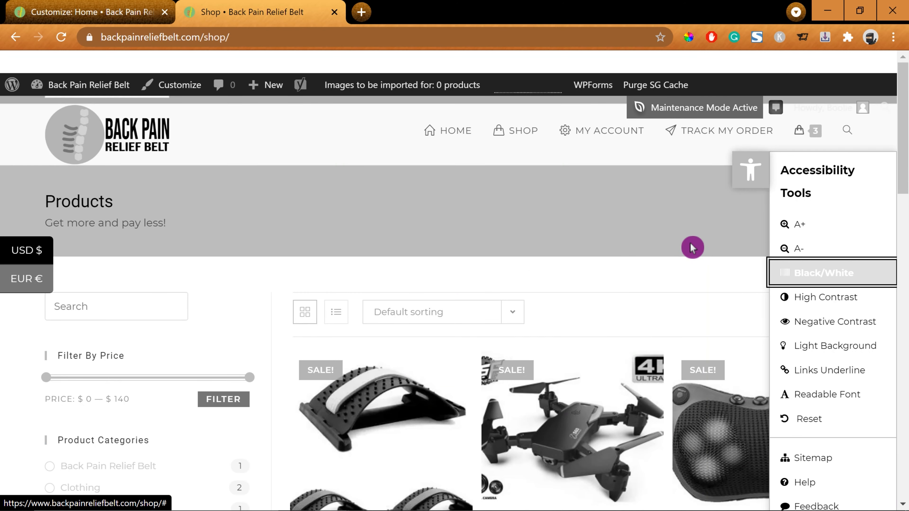
{"action": "scroll", "coordinate": [692, 247], "scroll_direction": "down", "scroll_amount": 13}
{"action": "scroll", "coordinate": [690, 251], "scroll_direction": "up", "scroll_amount": 4}
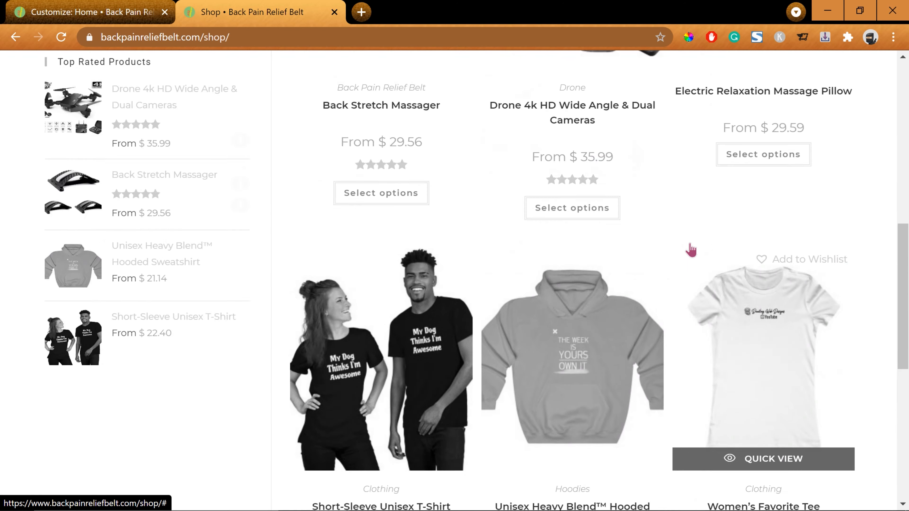
{"action": "scroll", "coordinate": [690, 249], "scroll_direction": "up", "scroll_amount": 8}
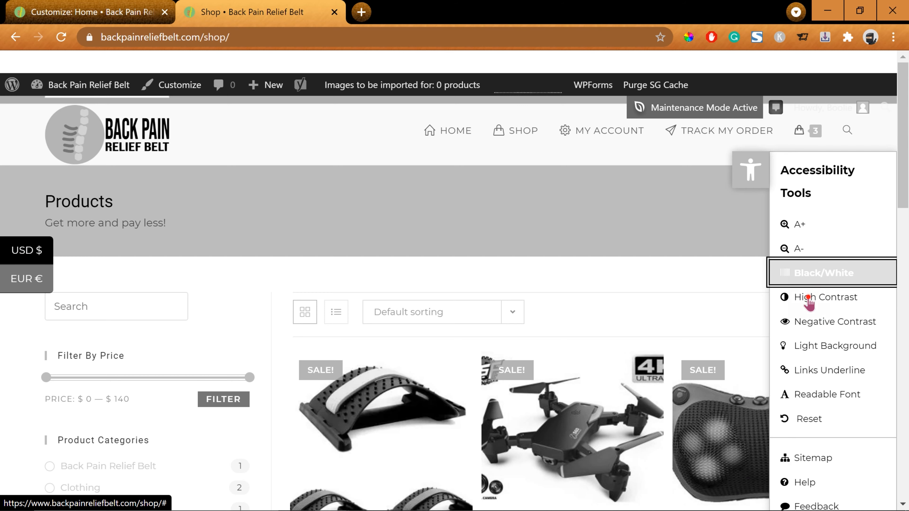
Apply the High Contrast mode and check the Shop page from the header down to the footer.
{"action": "left_click", "coordinate": [808, 299]}
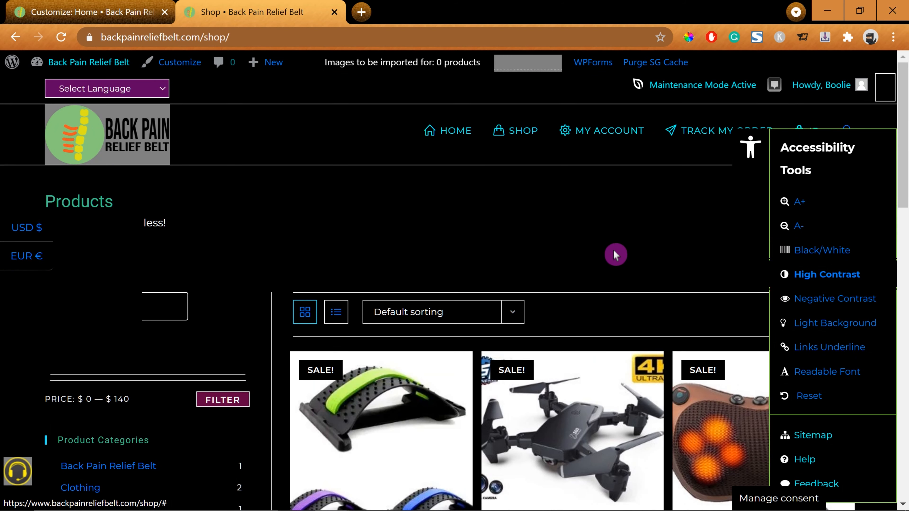
{"action": "scroll", "coordinate": [609, 243], "scroll_direction": "down", "scroll_amount": 8}
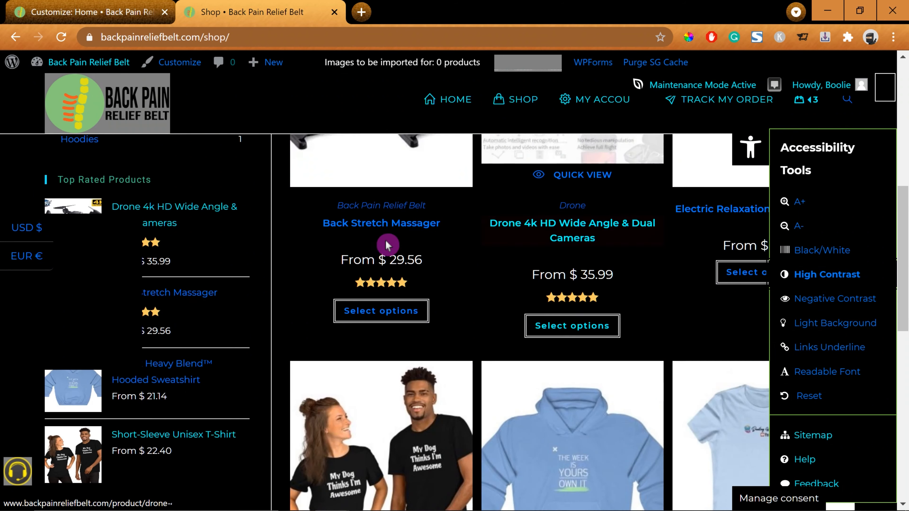
{"action": "scroll", "coordinate": [513, 273], "scroll_direction": "down", "scroll_amount": 10}
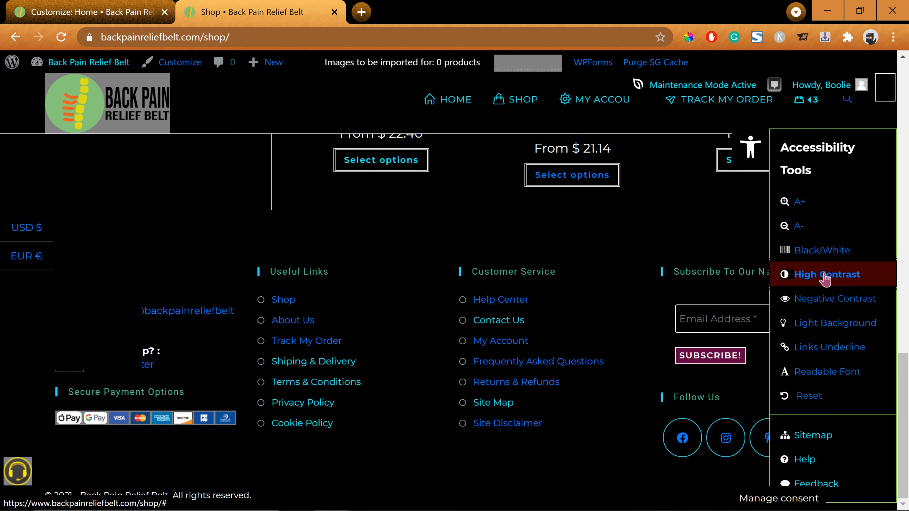
Apply the Negative Contrast mode, open the About Us page and check it down to the footer.
{"action": "left_click", "coordinate": [816, 306]}
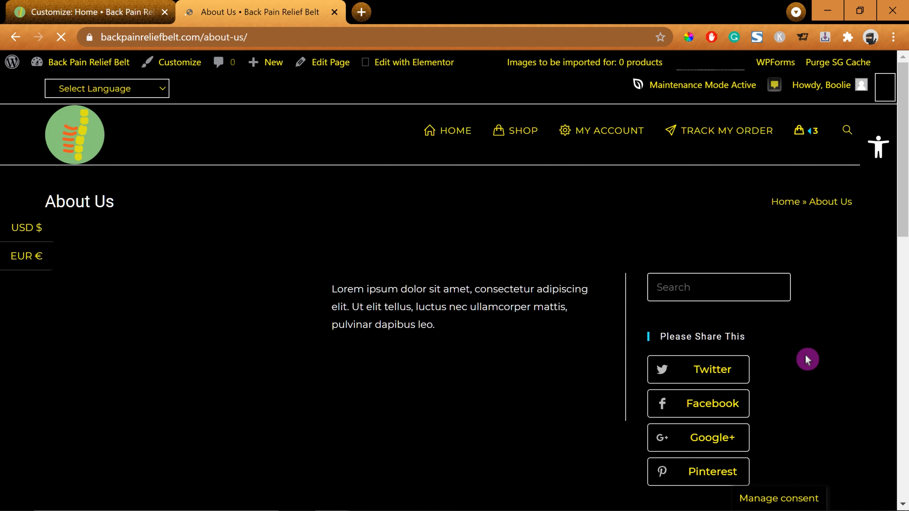
{"action": "scroll", "coordinate": [491, 311], "scroll_direction": "down", "scroll_amount": 15}
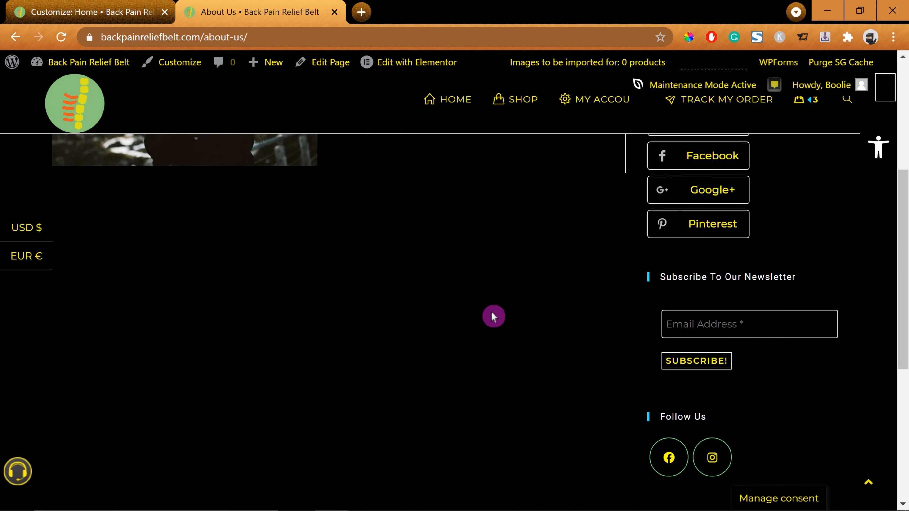
{"action": "scroll", "coordinate": [512, 315], "scroll_direction": "up", "scroll_amount": 15}
{"action": "scroll", "coordinate": [513, 311], "scroll_direction": "down", "scroll_amount": 10}
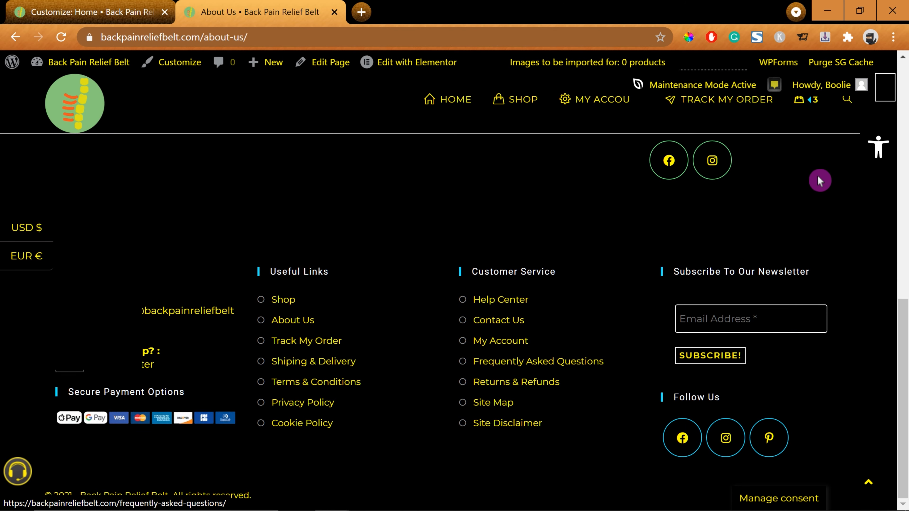
Apply Light Background, Links Underline and Readable Font from the accessibility toolbar on the About Us page.
{"action": "left_click", "coordinate": [878, 146]}
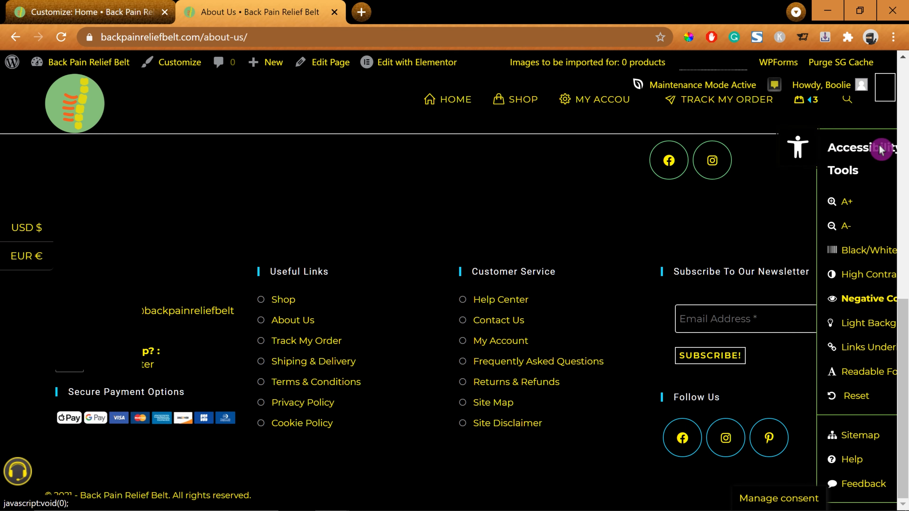
{"action": "left_click", "coordinate": [831, 327]}
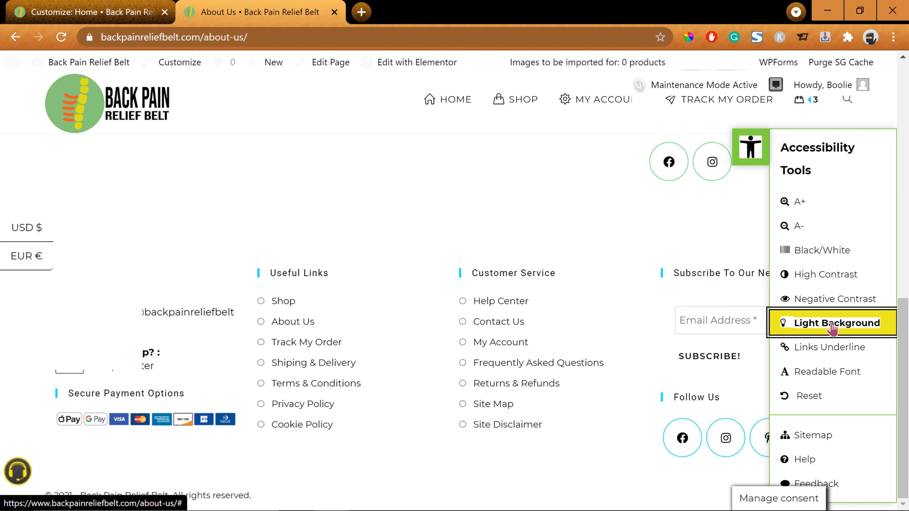
{"action": "left_click", "coordinate": [815, 352]}
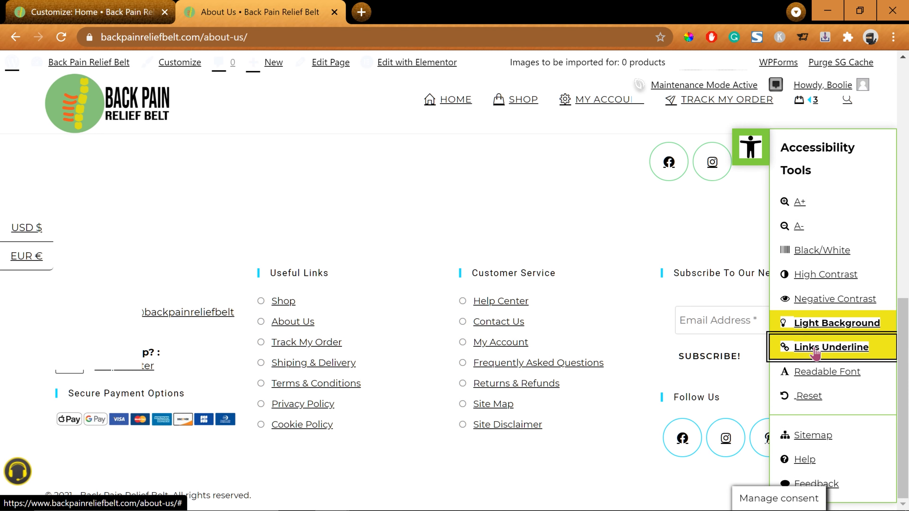
{"action": "left_click", "coordinate": [817, 375]}
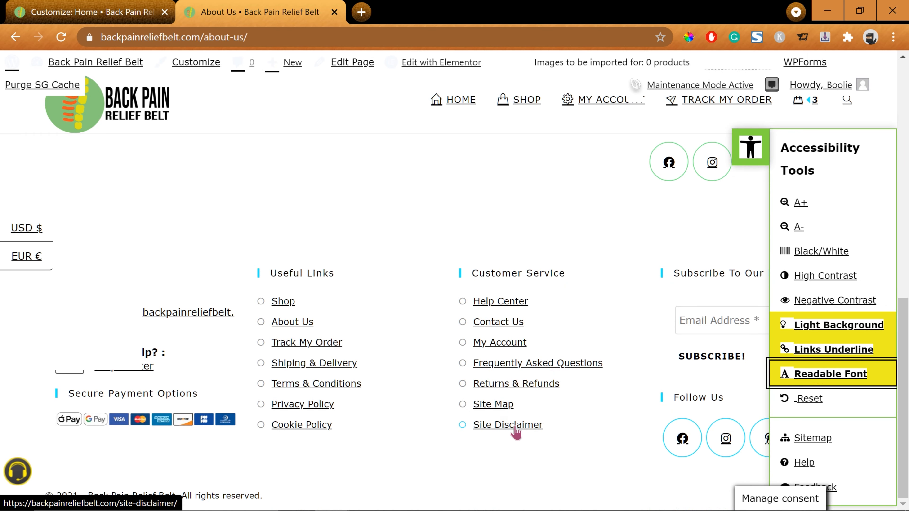
Open the Site Disclaimer page, toggle Readable Font off and on, and reset all accessibility adjustments.
{"action": "left_click", "coordinate": [514, 425]}
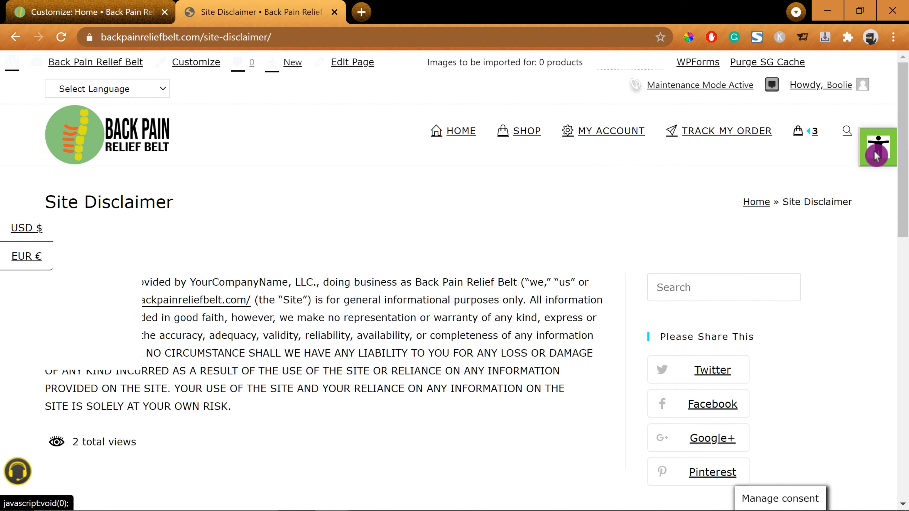
{"action": "left_click", "coordinate": [874, 155]}
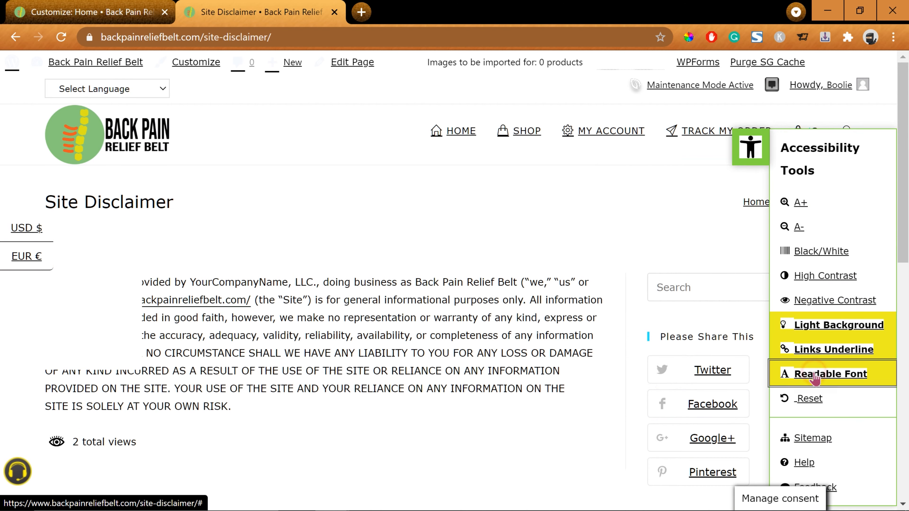
{"action": "left_click", "coordinate": [815, 378]}
{"action": "left_click", "coordinate": [815, 377]}
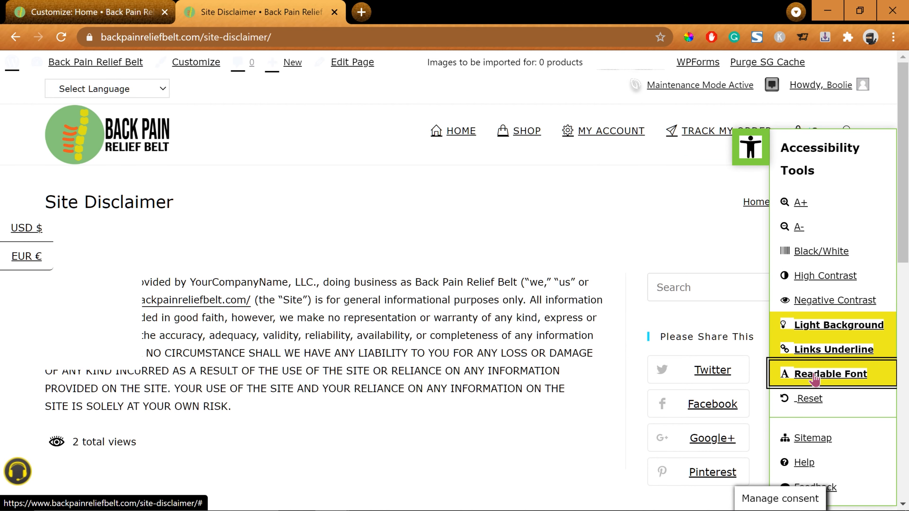
{"action": "left_click", "coordinate": [813, 401]}
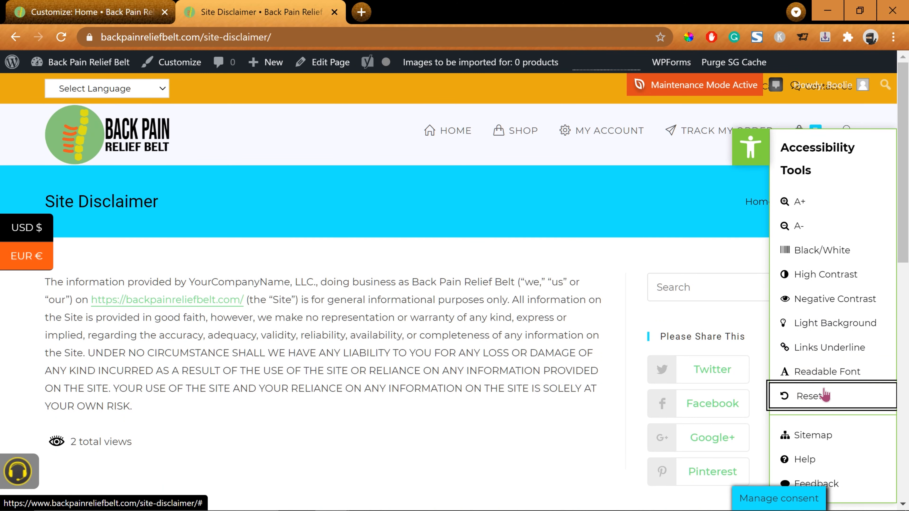
Test the toolbar's Sitemap and Help links by opening the Site Map and Help Center pages.
{"action": "left_click", "coordinate": [821, 439]}
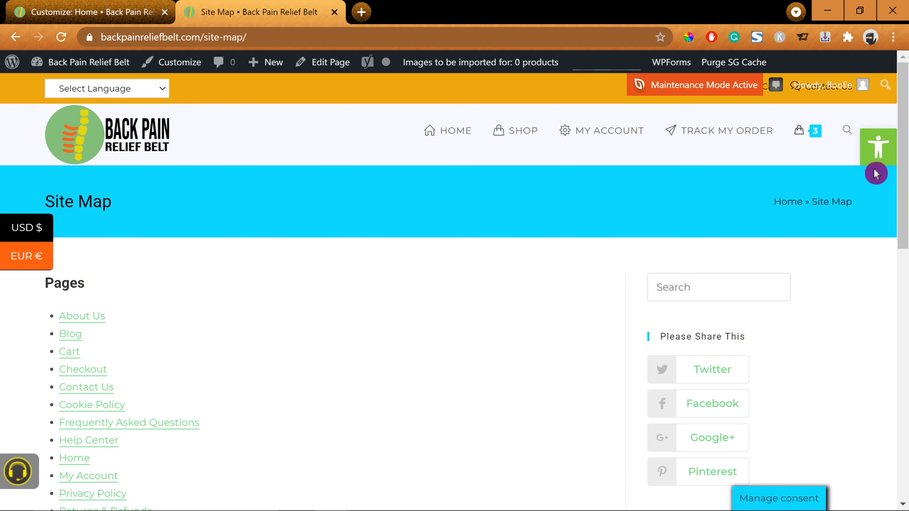
{"action": "left_click", "coordinate": [877, 147]}
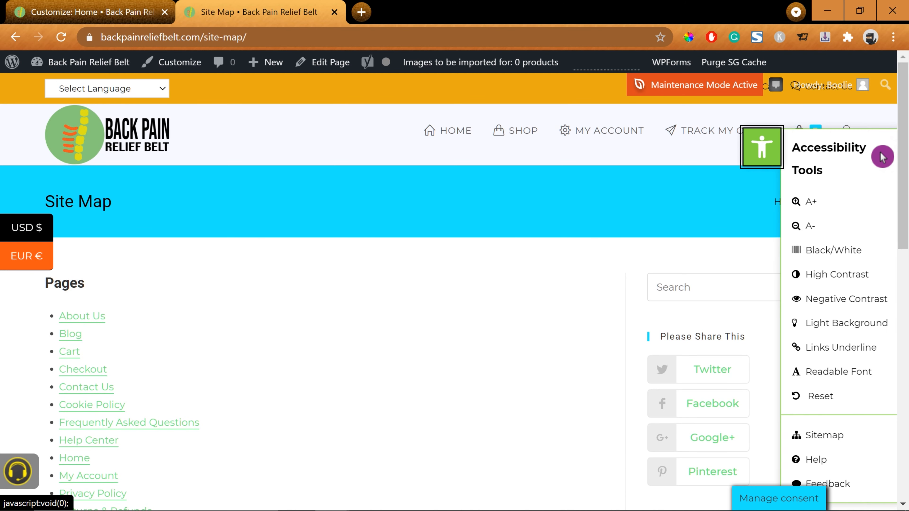
{"action": "left_click", "coordinate": [809, 465]}
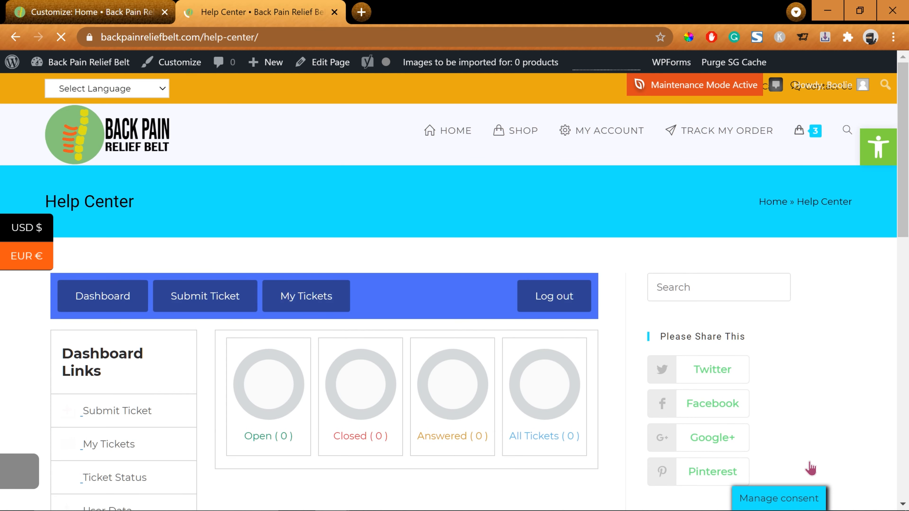
Test the toolbar's Feedback link from the Help Center page and reopen the toolbar on the Contact Us page.
{"action": "left_click", "coordinate": [880, 152]}
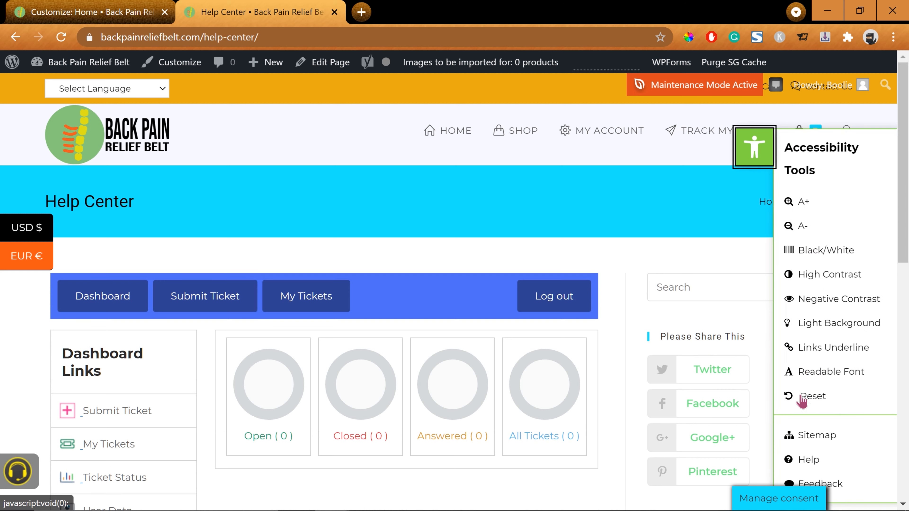
{"action": "scroll", "coordinate": [842, 451], "scroll_direction": "down", "scroll_amount": 1}
{"action": "scroll", "coordinate": [841, 452], "scroll_direction": "down", "scroll_amount": 6}
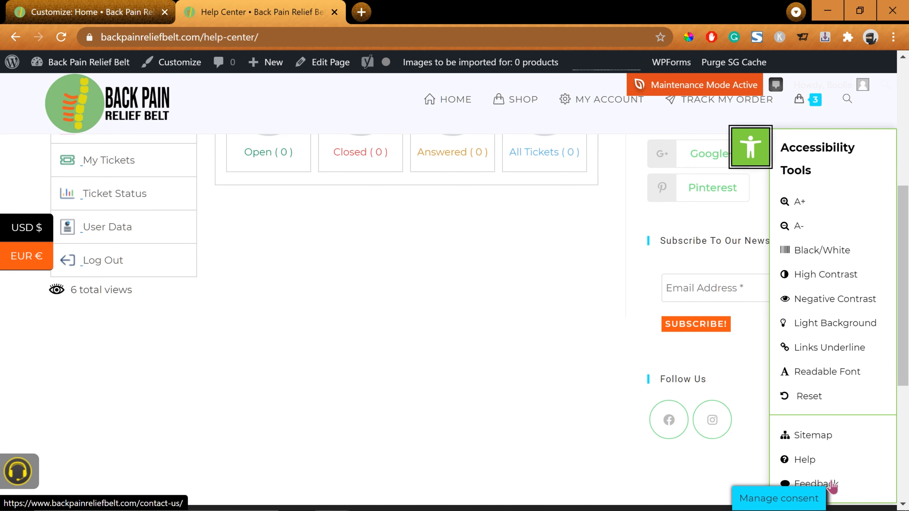
{"action": "left_click", "coordinate": [831, 487]}
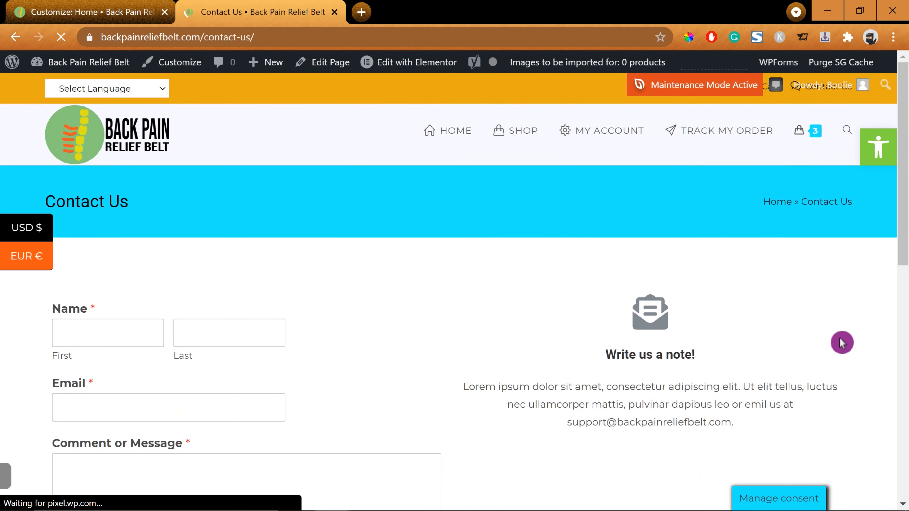
{"action": "left_click", "coordinate": [881, 160]}
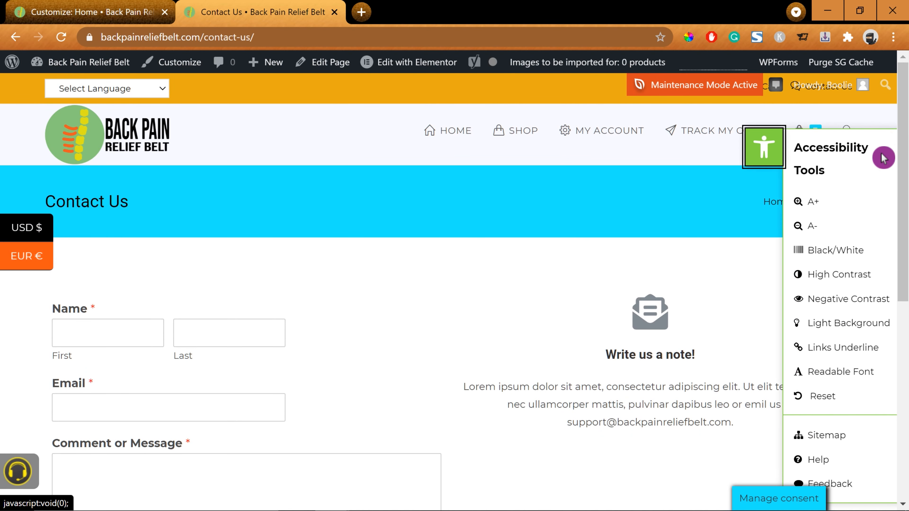